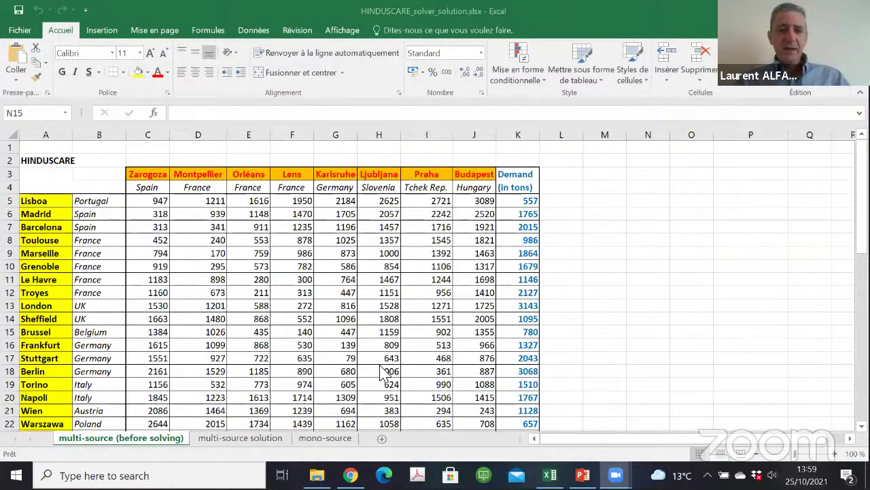
# Examine the distance and demand table and the empty allocation table on the "multi-source (before solving)" sheet, including the site-selection row C28:J28
pyautogui.click(248, 438)
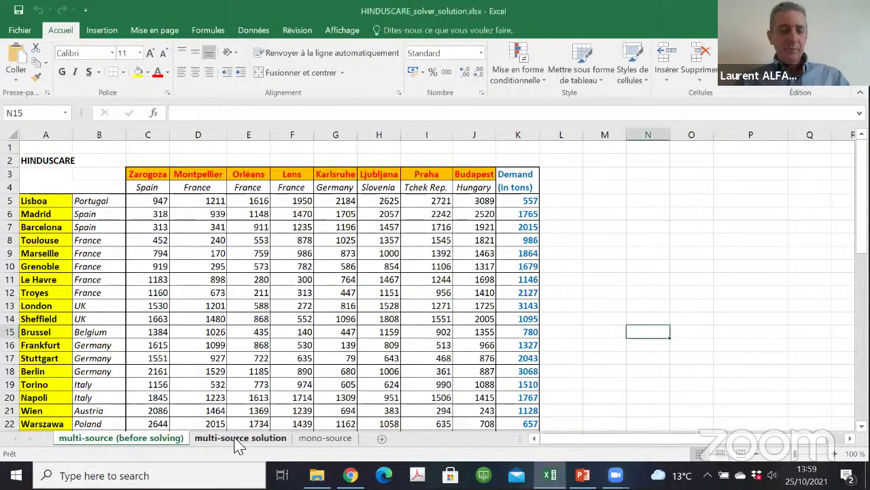
pyautogui.click(151, 439)
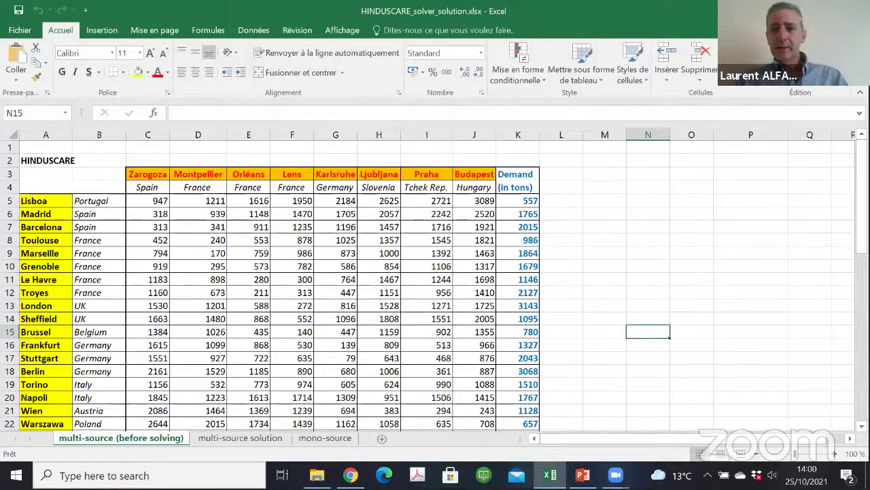
pyautogui.moveTo(862, 229); pyautogui.dragTo(863, 274)
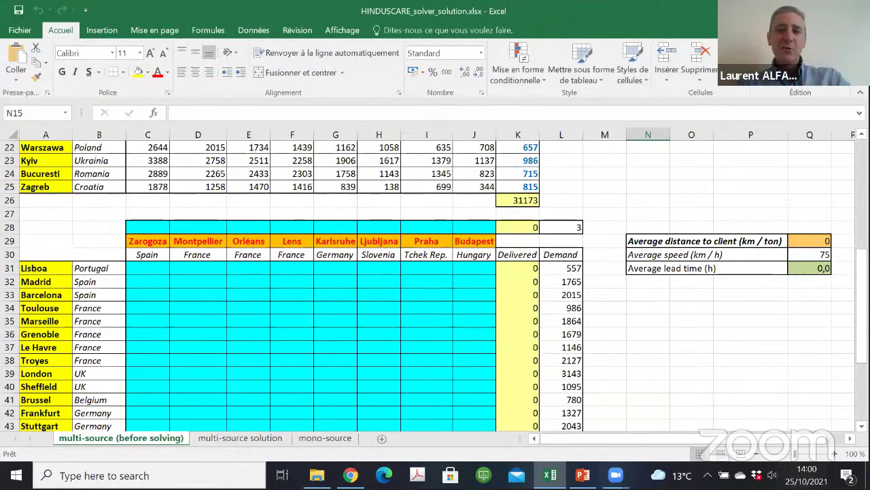
pyautogui.moveTo(862, 327); pyautogui.dragTo(861, 331)
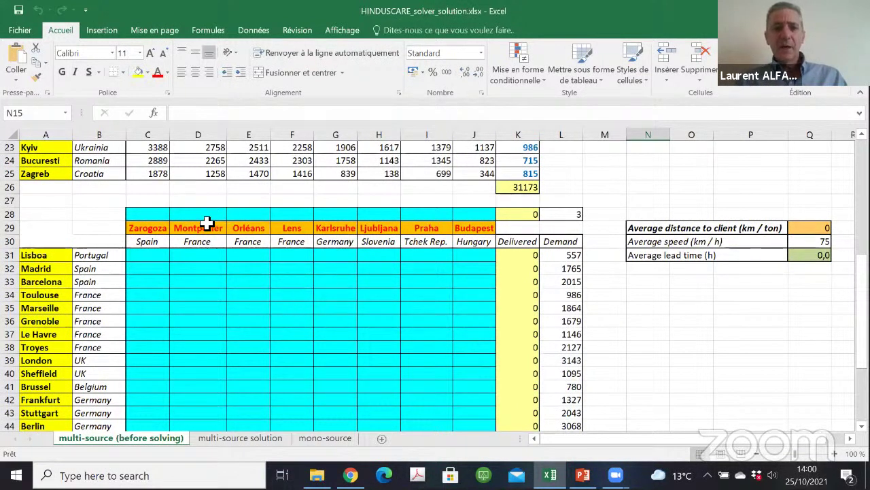
pyautogui.moveTo(147, 218); pyautogui.dragTo(467, 218)
pyautogui.click(468, 218)
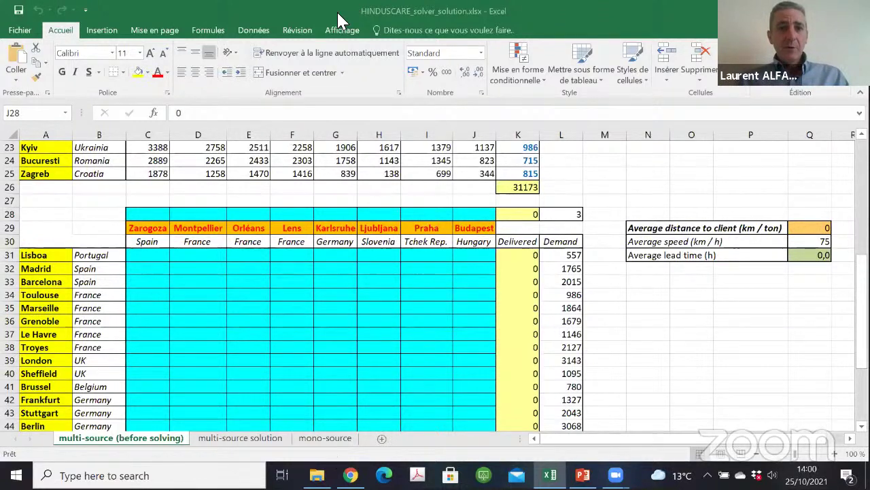
# Open the Solver parameters for the model that minimizes the average distance to client in Q29
pyautogui.click(257, 29)
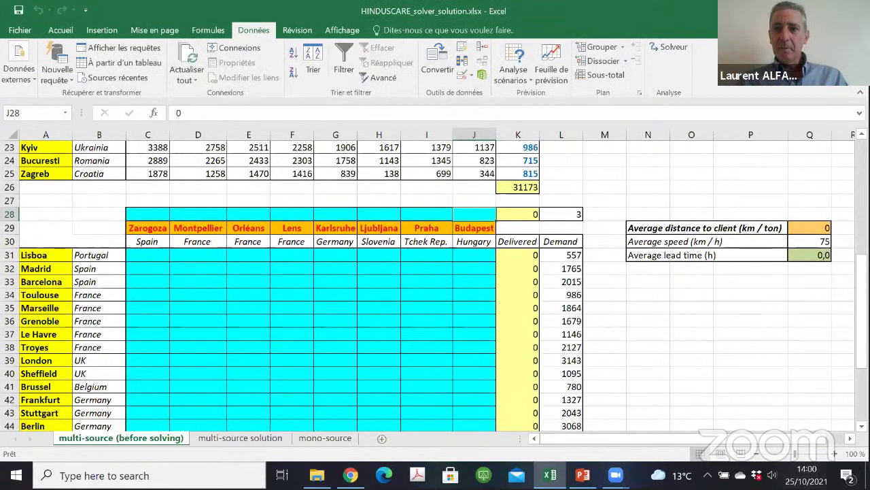
pyautogui.click(673, 49)
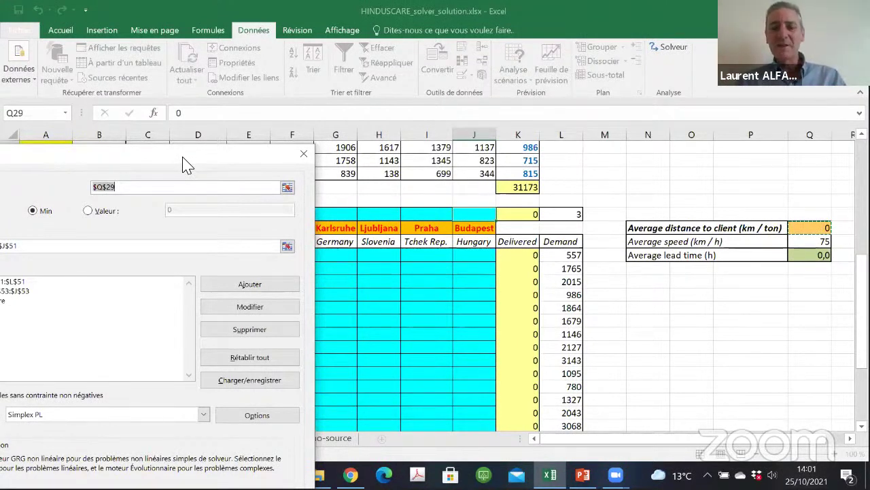
pyautogui.moveTo(187, 165); pyautogui.dragTo(610, 123)
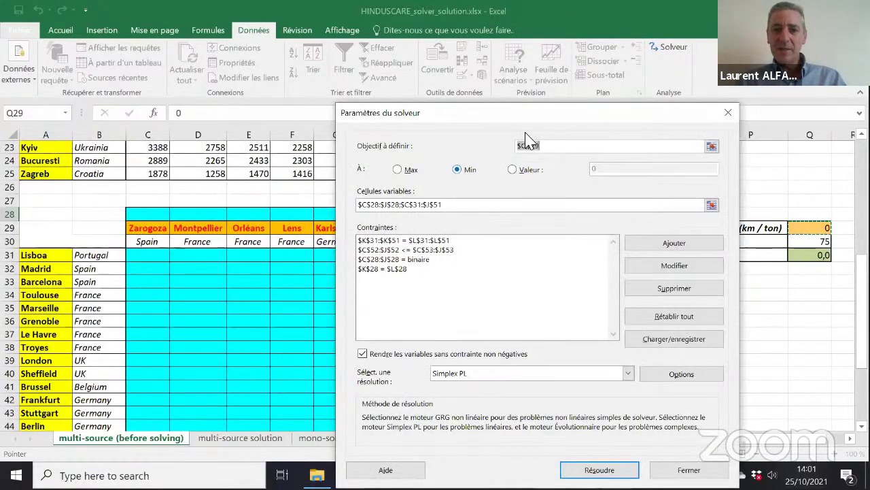
pyautogui.moveTo(556, 117); pyautogui.dragTo(620, 112)
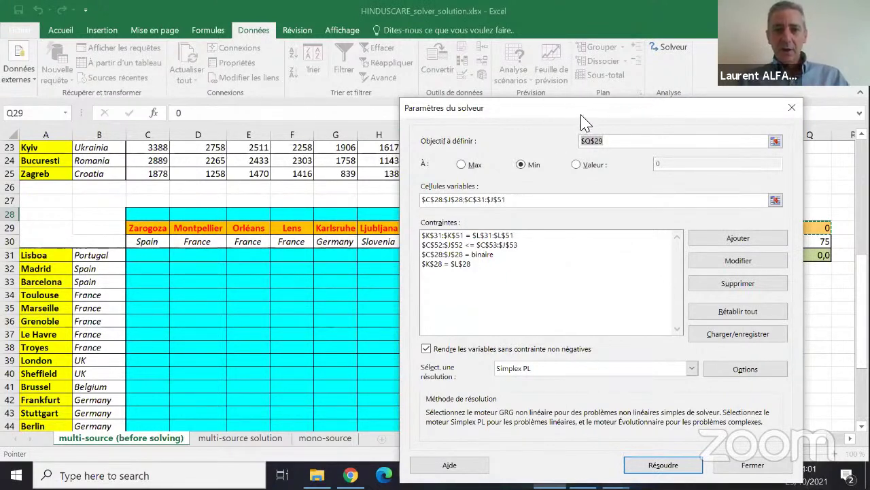
# Compare the Solver's objective, variable cells and constraints with the allocation, demand, production and capacity cells in the worksheet
pyautogui.moveTo(585, 121); pyautogui.dragTo(224, 361)
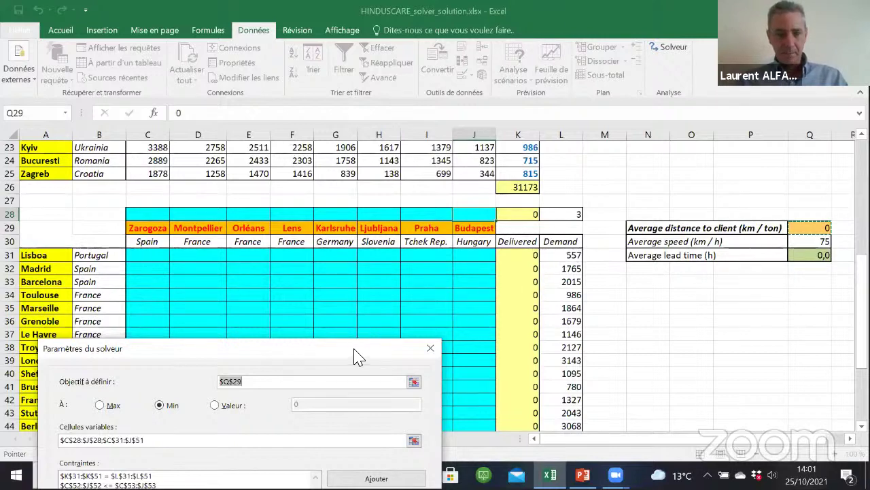
pyautogui.moveTo(359, 357); pyautogui.dragTo(652, 103)
pyautogui.moveTo(861, 269); pyautogui.dragTo(861, 275)
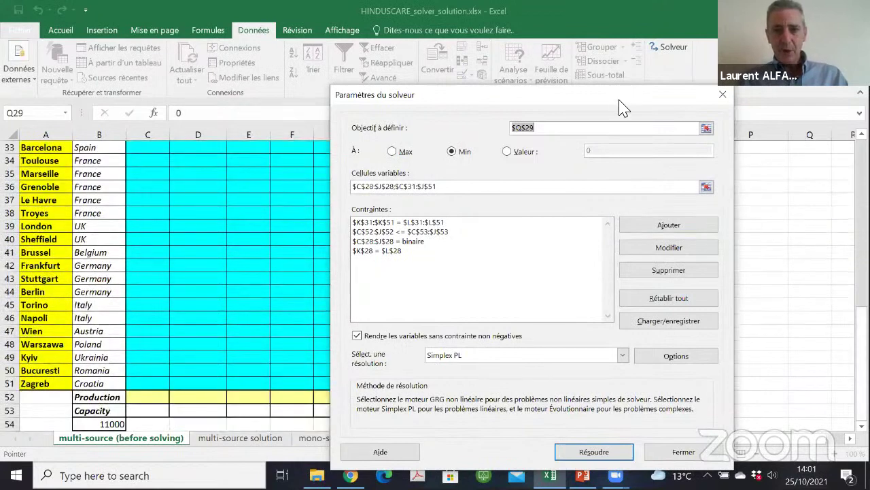
pyautogui.moveTo(625, 109); pyautogui.dragTo(739, 90)
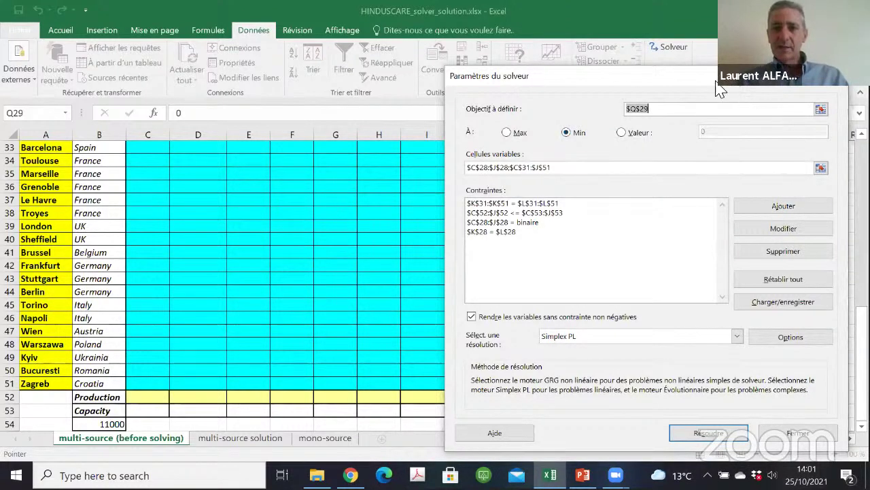
pyautogui.moveTo(716, 81); pyautogui.dragTo(452, 205)
pyautogui.moveTo(862, 333); pyautogui.dragTo(861, 316)
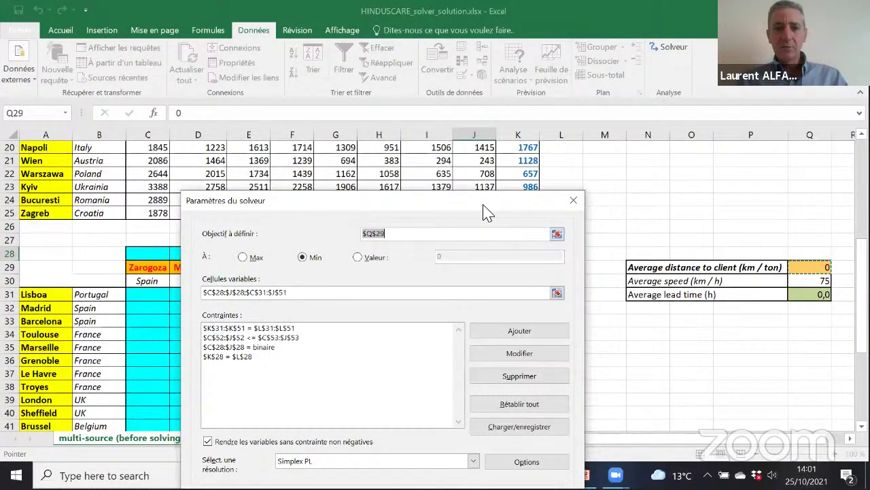
pyautogui.moveTo(488, 212); pyautogui.dragTo(451, 361)
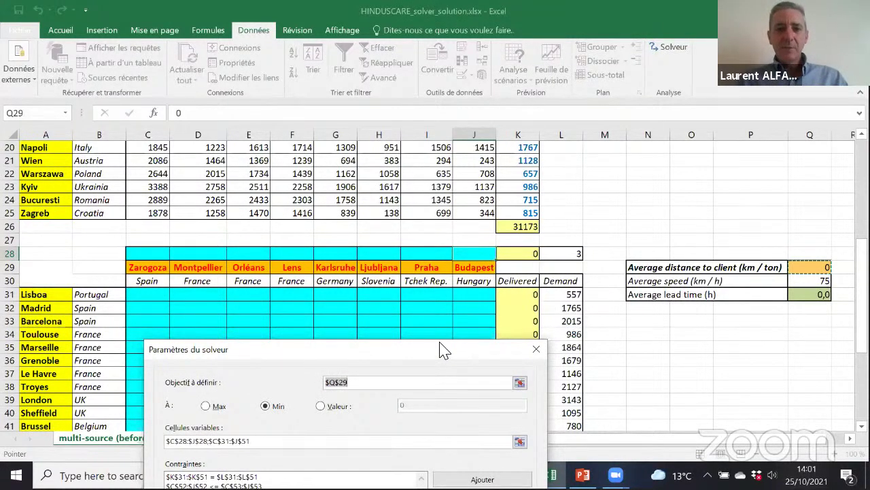
pyautogui.moveTo(453, 348); pyautogui.dragTo(558, 54)
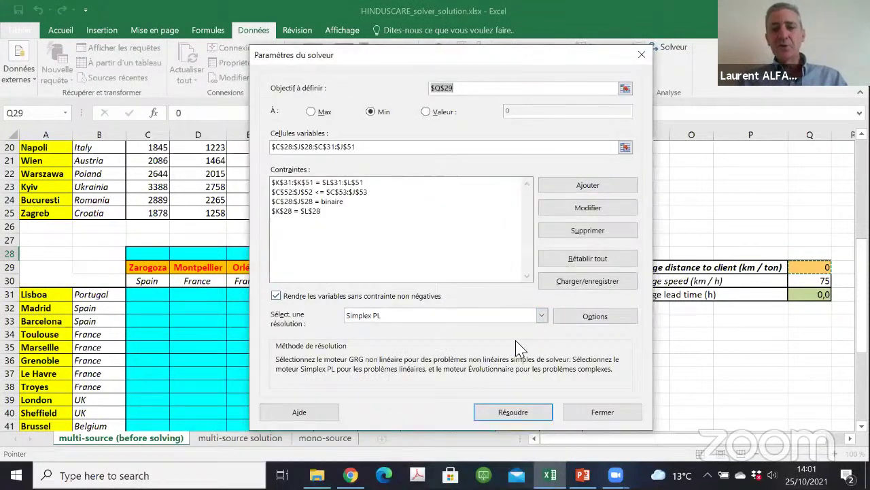
# Solve the model with the Simplex PL method and keep the Solver solution in the sheet
pyautogui.click(529, 408)
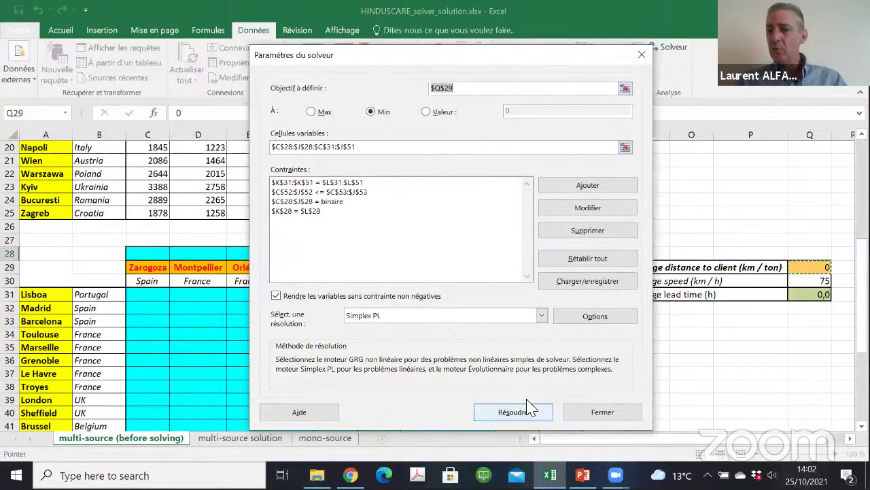
pyautogui.click(529, 408)
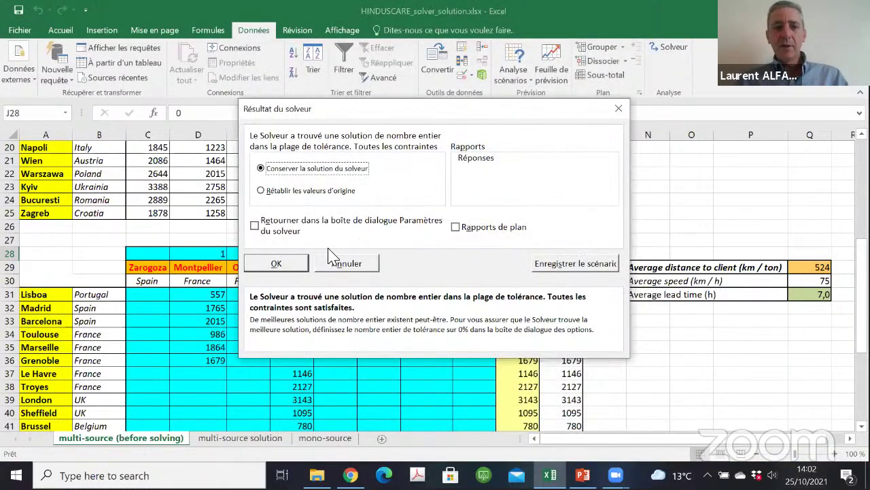
pyautogui.click(285, 263)
pyautogui.click(652, 177)
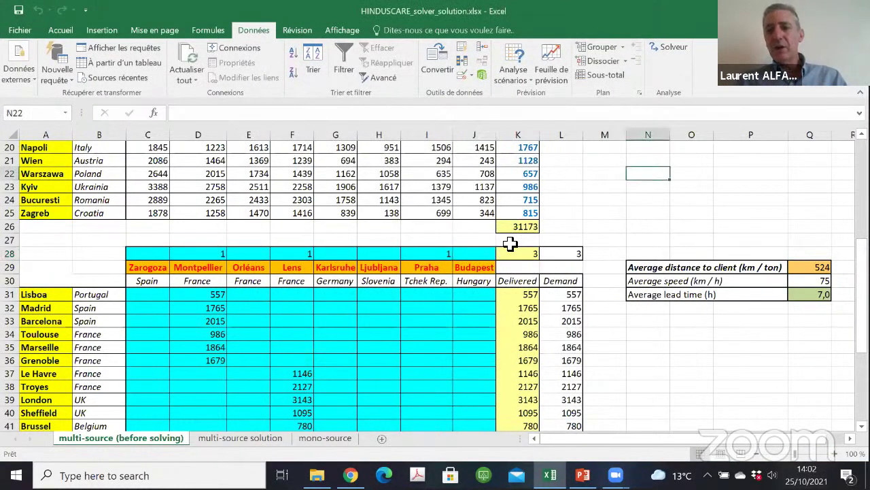
# Examine the tonnages allocated to Montpellier for each client city in the solved table
pyautogui.click(196, 294)
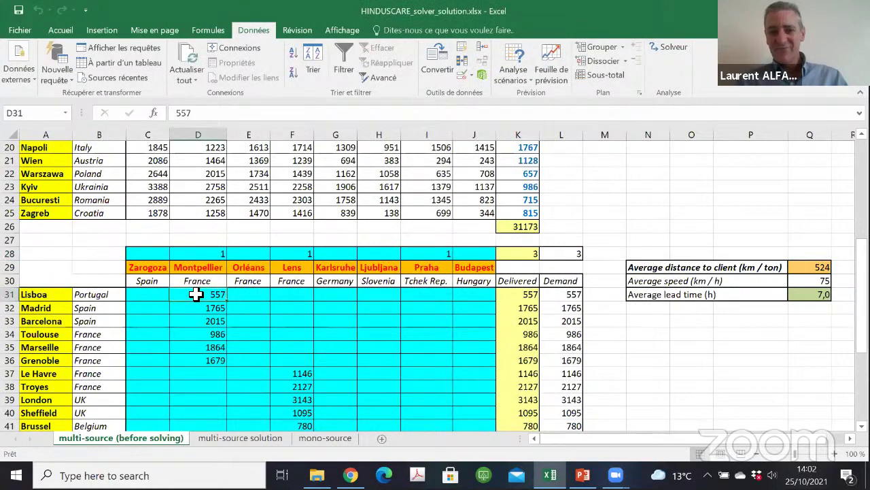
pyautogui.press('Down')
pyautogui.press('Down')
pyautogui.press('Down')
pyautogui.press('Down')
pyautogui.press('Down')
pyautogui.press('Down')
pyautogui.press('Down')
pyautogui.press('Down')
pyautogui.press('Down')
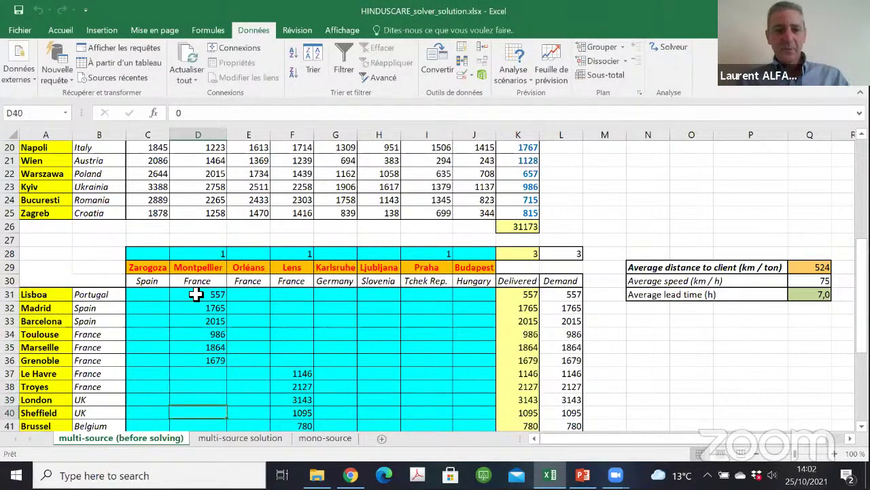
pyautogui.press('Down')
pyautogui.press('Down')
pyautogui.press('Down')
pyautogui.press('Down')
pyautogui.press('Down')
pyautogui.press('Down')
pyautogui.press('Down')
pyautogui.press('Down')
pyautogui.press('Up')
pyautogui.press('Up')
pyautogui.press('Up')
pyautogui.press('Up')
pyautogui.press('Up')
pyautogui.press('Up')
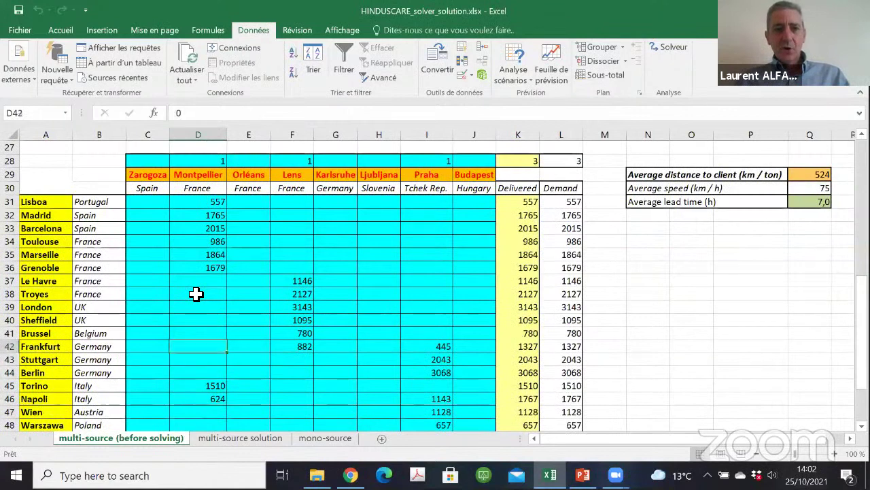
pyautogui.press('Up')
pyautogui.press('Up')
pyautogui.press('Up')
pyautogui.press('Up')
pyautogui.press('Up')
pyautogui.press('Up')
pyautogui.press('Up')
pyautogui.press('Up')
pyautogui.press('Up')
pyautogui.press('Up')
pyautogui.press('Up')
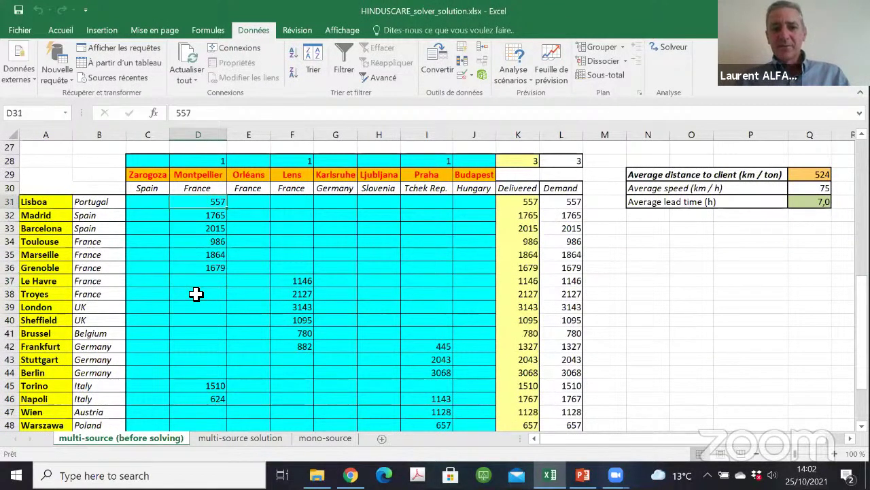
# Check which sites are selected in row 28, going from Montpellier across to Praha
pyautogui.press('Up')
pyautogui.press('Up')
pyautogui.press('Up')
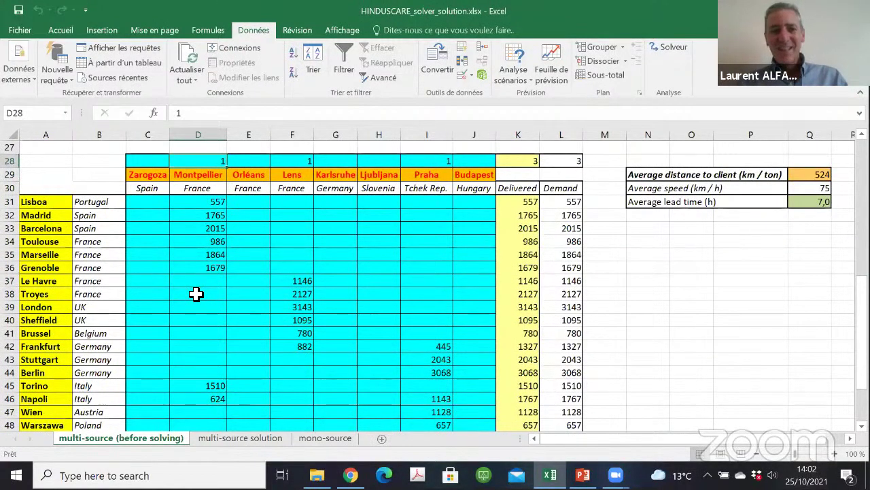
pyautogui.press('Right')
pyautogui.press('Right')
pyautogui.press('Right')
pyautogui.press('Right')
pyautogui.press('Right')
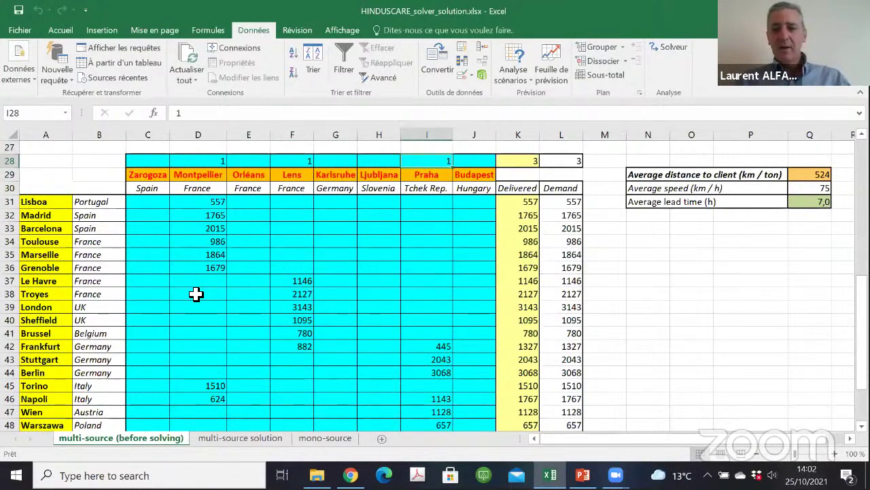
# Review Montpellier's deliveries again for Lisboa, Madrid, Barcelona and Toulouse
pyautogui.press('Down')
pyautogui.press('Down')
pyautogui.press('Down')
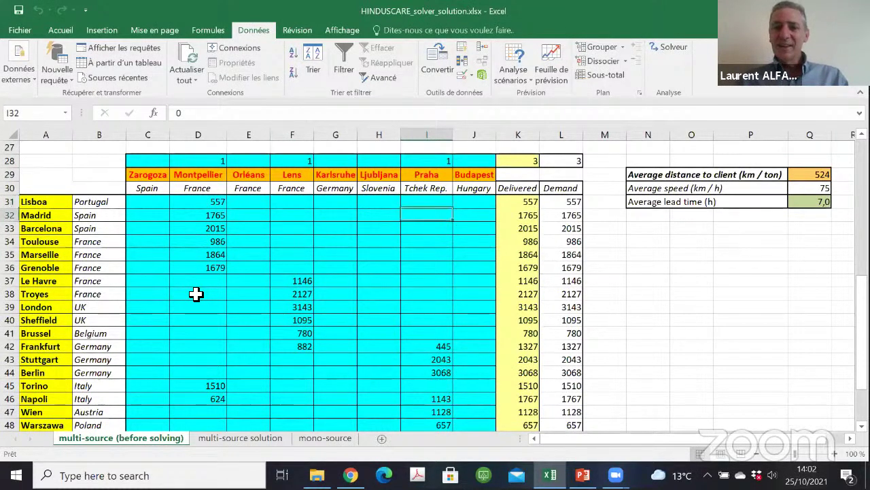
pyautogui.press('Left')
pyautogui.press('Left')
pyautogui.press('Left')
pyautogui.press('Left')
pyautogui.press('Left')
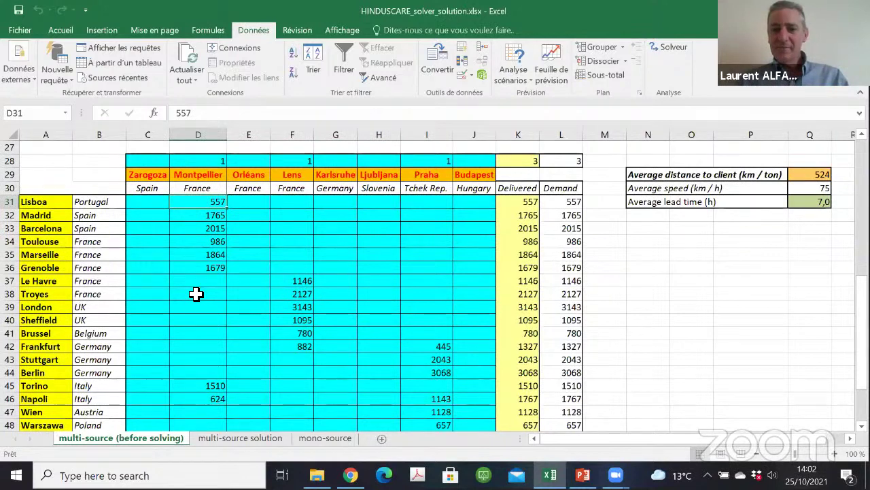
pyautogui.press('Down')
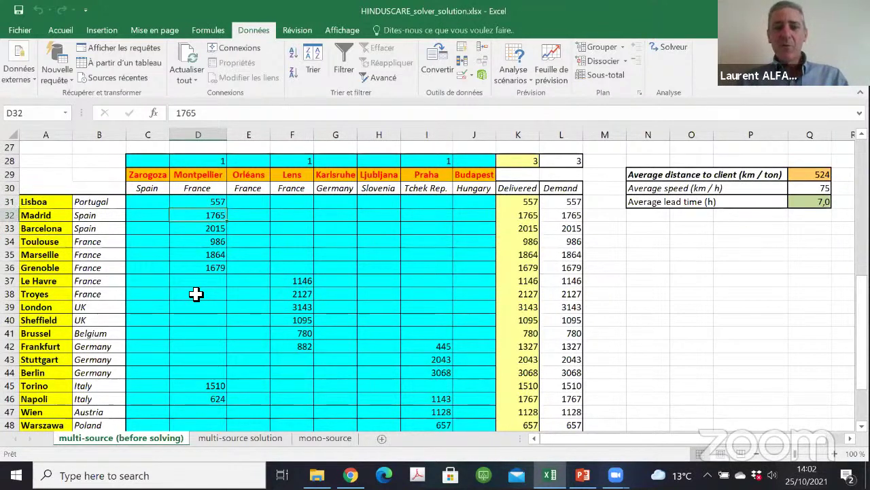
pyautogui.press('Down')
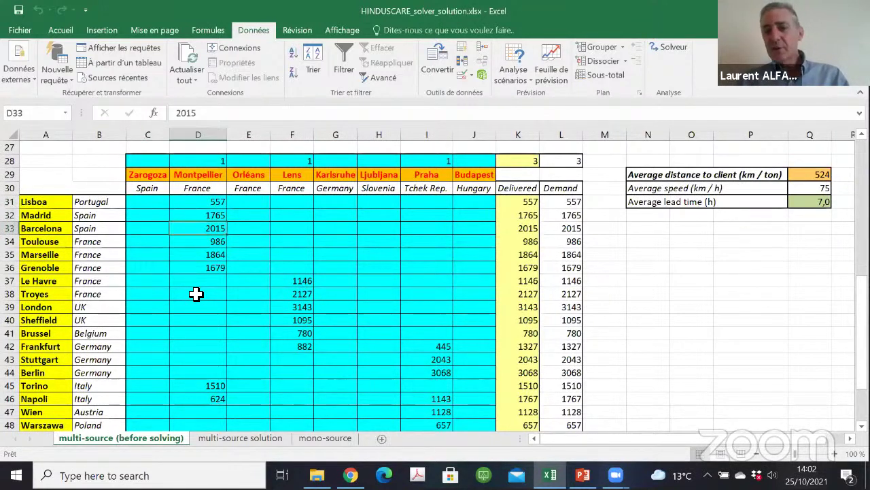
pyautogui.press('Up')
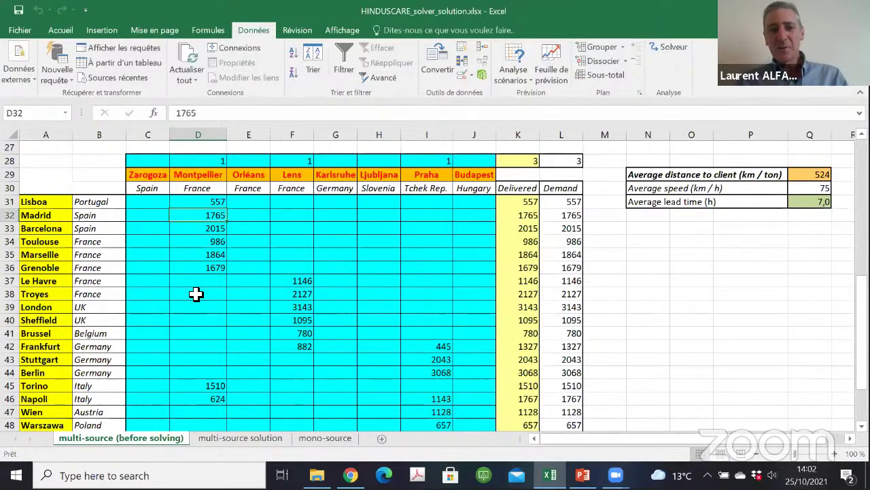
pyautogui.press('Down')
pyautogui.press('Down')
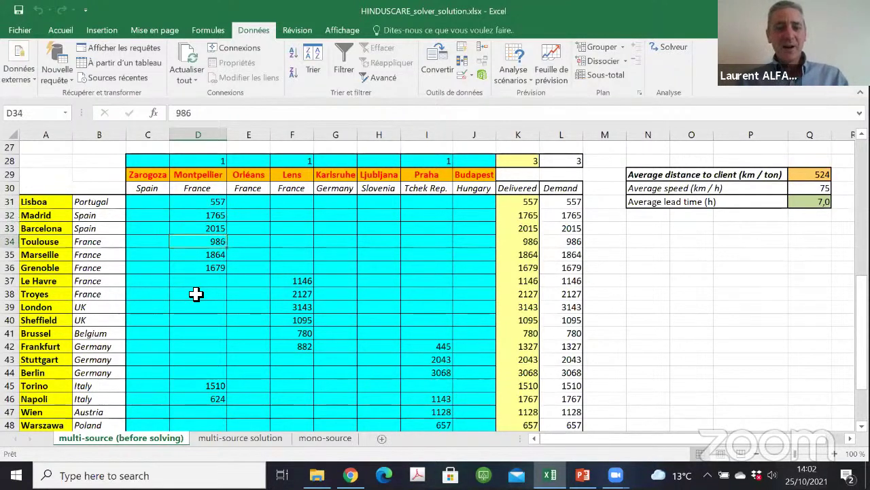
# Examine the tonnages allocated to Lens, from Le Havre down through the German clients
pyautogui.press('Right')
pyautogui.press('Right')
pyautogui.press('Down')
pyautogui.press('Down')
pyautogui.press('Down')
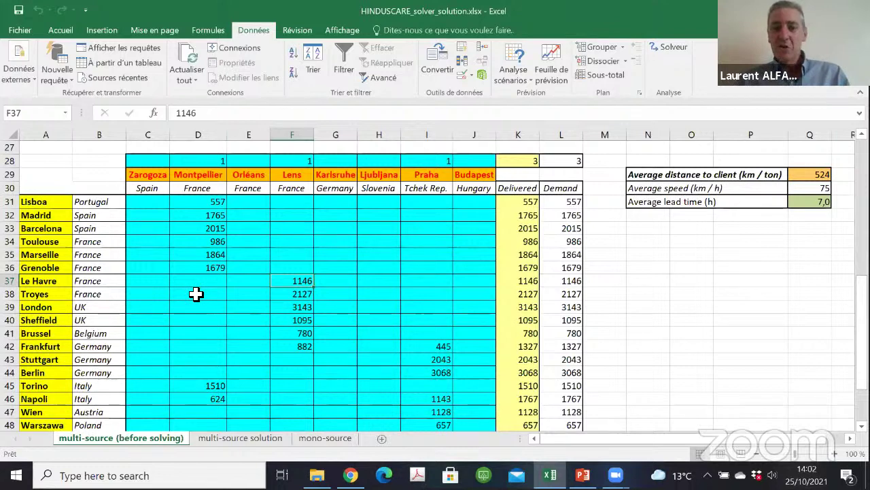
pyautogui.press('Down')
pyautogui.press('Down')
pyautogui.press('Down')
pyautogui.press('Down')
pyautogui.press('Down')
pyautogui.press('Down')
pyautogui.press('Down')
pyautogui.press('Down')
pyautogui.press('Down')
pyautogui.press('Down')
pyautogui.press('Down')
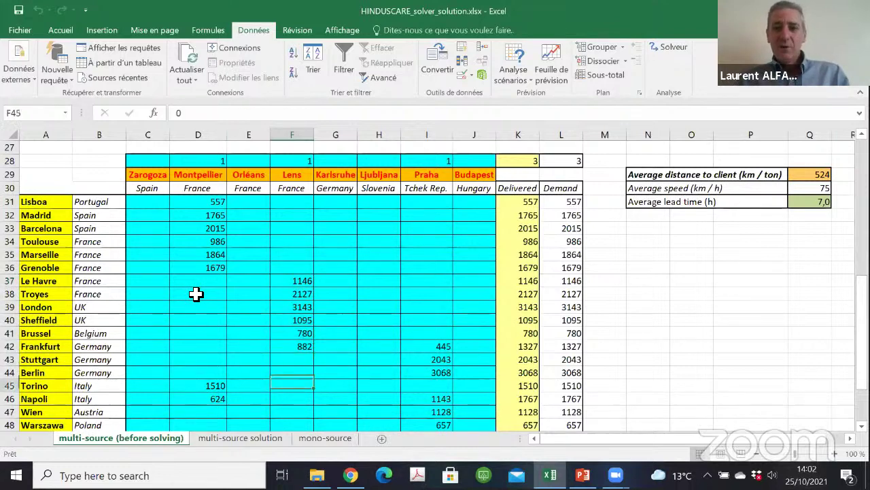
pyautogui.scroll(-1, 196, 294)
pyautogui.press('Up')
pyautogui.press('Up')
pyautogui.press('Up')
pyautogui.press('Up')
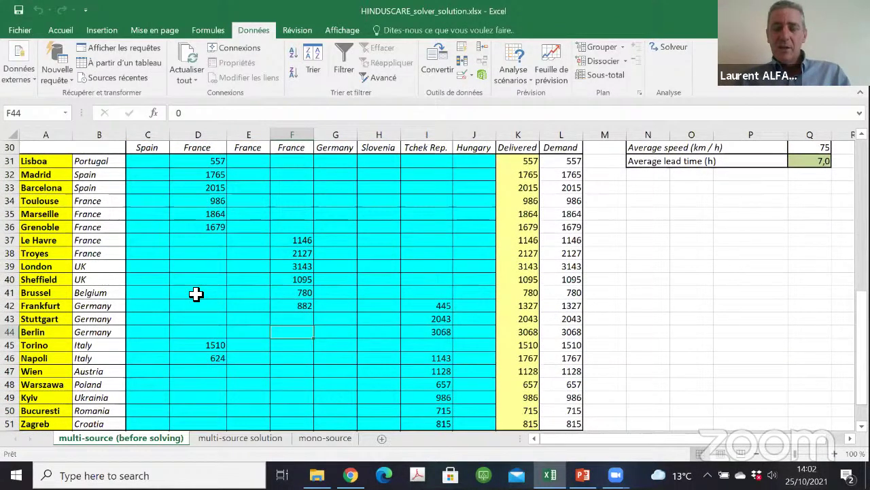
# Check the average distance to client and the average lead time formula for the three-site solution
pyautogui.press('Up')
pyautogui.press('Up')
pyautogui.press('Up')
pyautogui.press('Up')
pyautogui.press('Up')
pyautogui.press('Up')
pyautogui.press('Up')
pyautogui.press('Up')
pyautogui.press('Up')
pyautogui.press('Up')
pyautogui.press('Up')
pyautogui.press('Up')
pyautogui.press('Up')
pyautogui.press('Up')
pyautogui.press('Up')
pyautogui.press('Up')
pyautogui.press('Up')
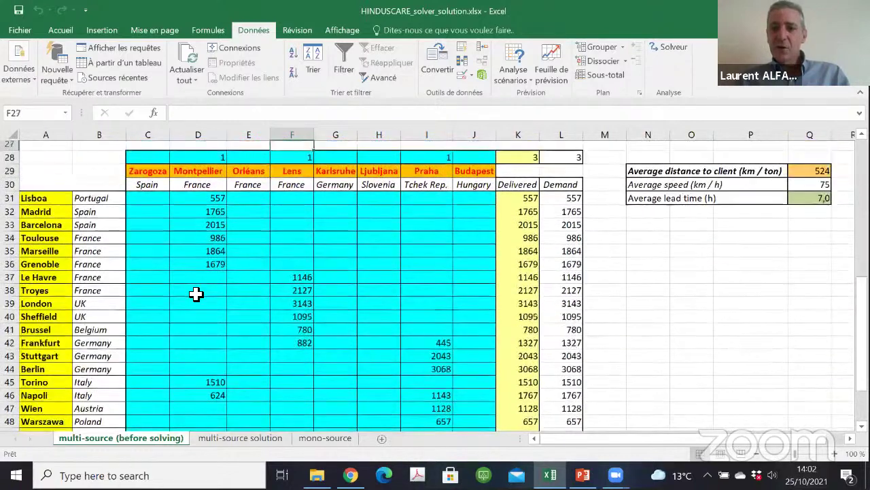
pyautogui.press('Right')
pyautogui.press('Right')
pyautogui.press('Right')
pyautogui.press('Right')
pyautogui.press('Right')
pyautogui.press('Down')
pyautogui.press('Right')
pyautogui.press('Right')
pyautogui.press('Right')
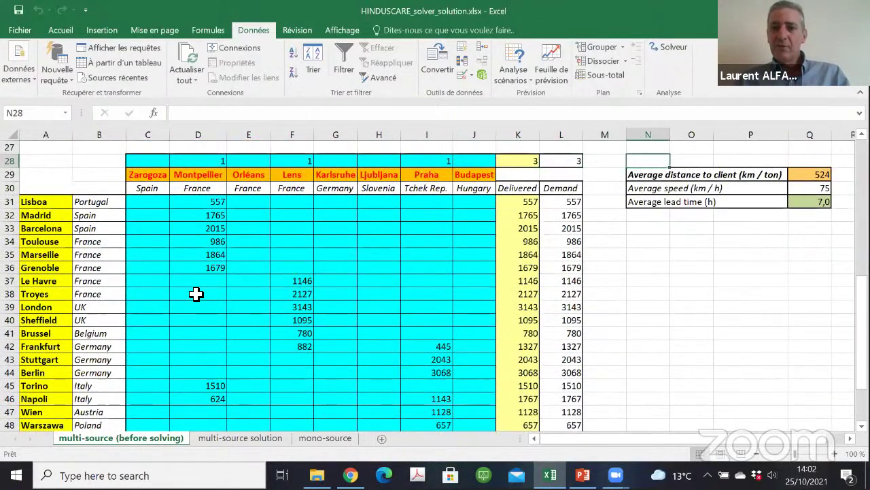
pyautogui.press('Down')
pyautogui.press('Right')
pyautogui.press('Right')
pyautogui.press('Right')
pyautogui.press('Down')
pyautogui.press('Down')
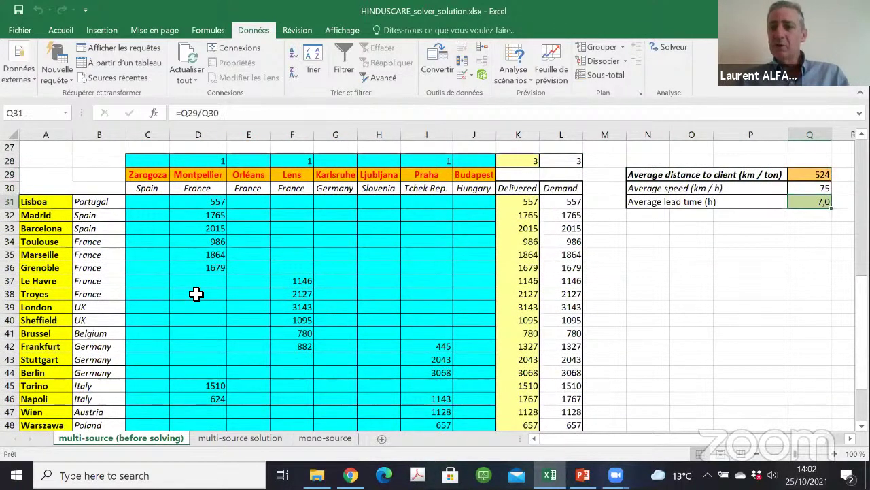
pyautogui.press('Left')
pyautogui.press('Left')
pyautogui.press('Left')
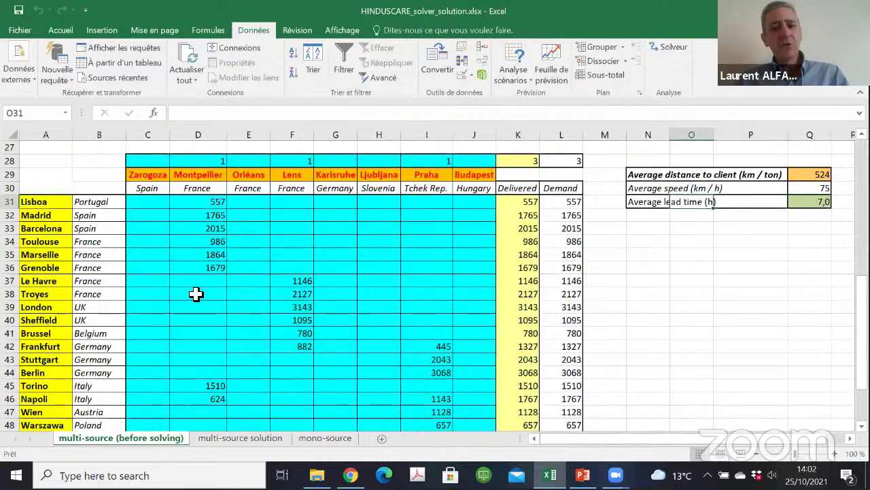
# Go down the Lens column once more, from Lisboa through Zagreb to the production and capacity rows
pyautogui.press('Left')
pyautogui.press('Left')
pyautogui.press('Left')
pyautogui.press('Left')
pyautogui.press('Left')
pyautogui.press('Left')
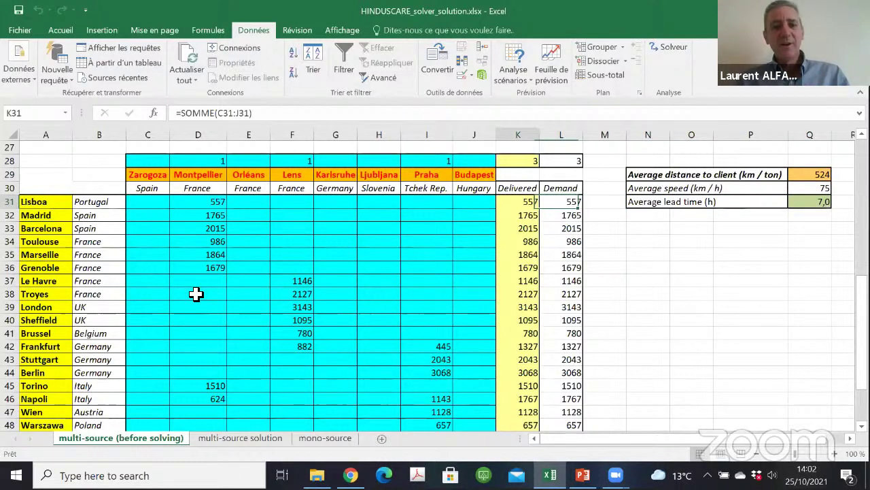
pyautogui.press('Left')
pyautogui.press('Left')
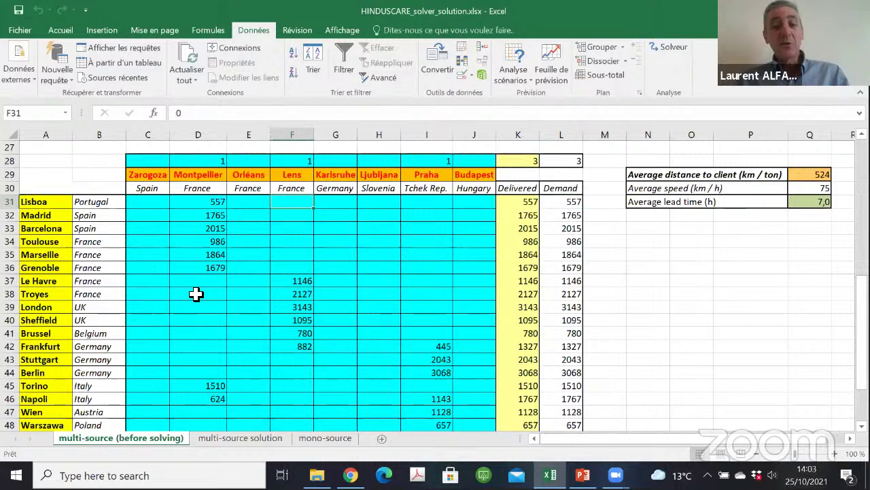
pyautogui.press('Down')
pyautogui.press('Down')
pyautogui.press('Down')
pyautogui.press('Down')
pyautogui.press('Down')
pyautogui.press('Down')
pyautogui.press('Down')
pyautogui.press('Down')
pyautogui.press('Down')
pyautogui.press('Down')
pyautogui.press('Down')
pyautogui.press('Down')
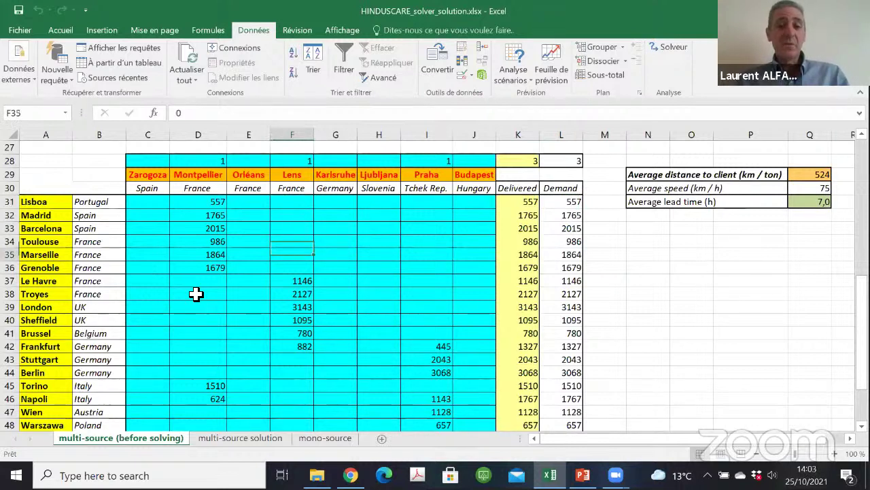
pyautogui.press('Down')
pyautogui.press('Down')
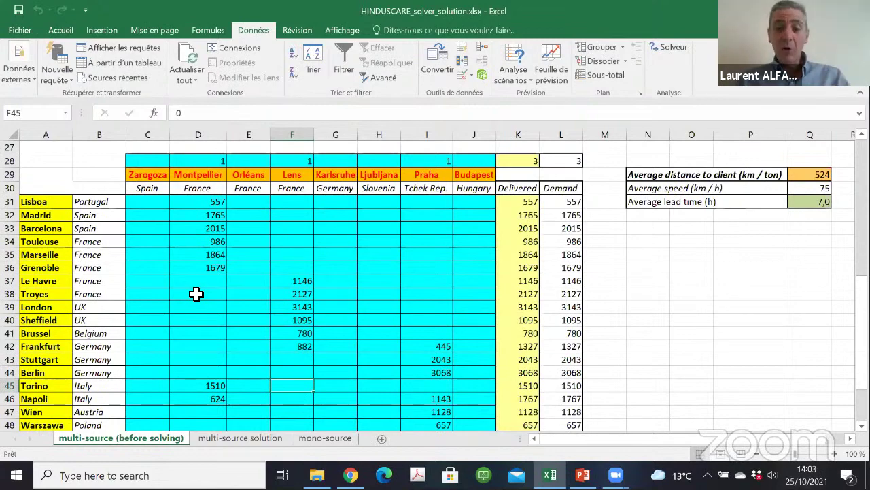
pyautogui.press('Down')
pyautogui.press('Down')
pyautogui.press('Down')
pyautogui.press('Down')
pyautogui.press('Down')
pyautogui.press('Down')
pyautogui.press('Down')
pyautogui.press('Down')
pyautogui.press('Down')
pyautogui.press('Down')
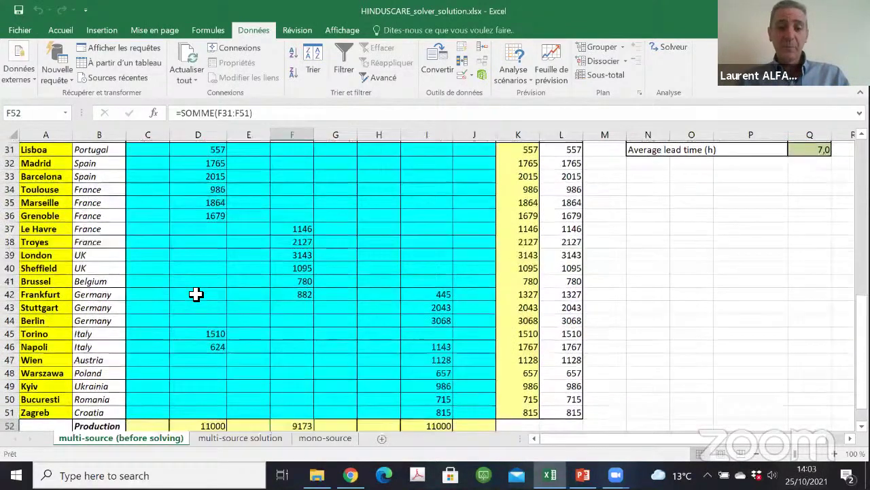
pyautogui.press('Up')
pyautogui.press('Up')
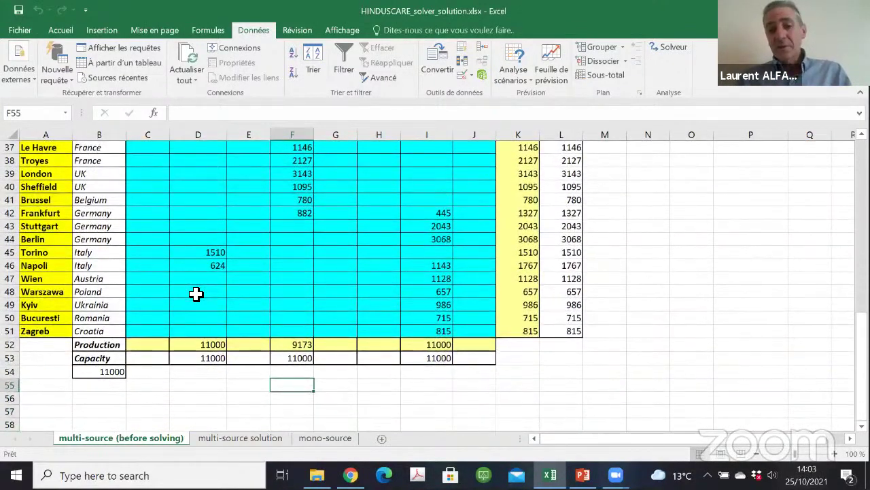
# Compare production with capacity for Montpellier and Lens in rows 52 and 53
pyautogui.press('Up')
pyautogui.press('Up')
pyautogui.press('Up')
pyautogui.press('Left')
pyautogui.press('Left')
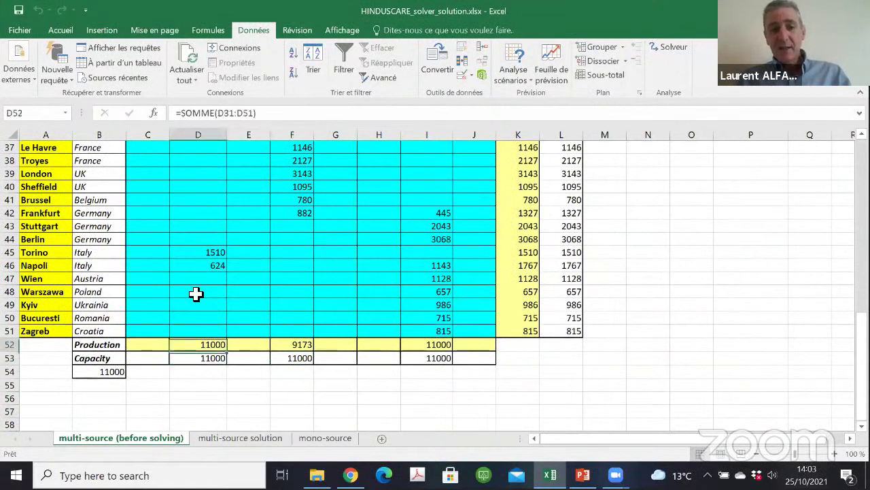
pyautogui.press('Right')
pyautogui.press('Right')
pyautogui.press('Down')
pyautogui.press('Up')
pyautogui.press('Up')
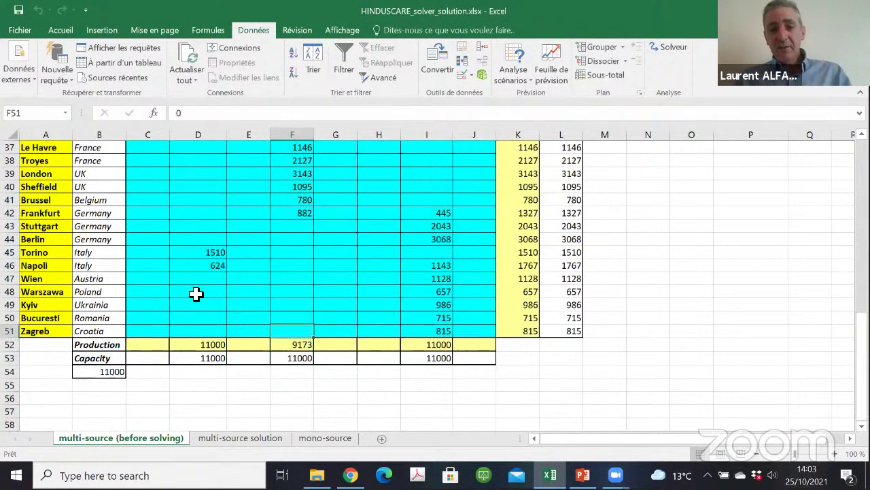
pyautogui.press('Up')
pyautogui.press('Down')
pyautogui.press('Down')
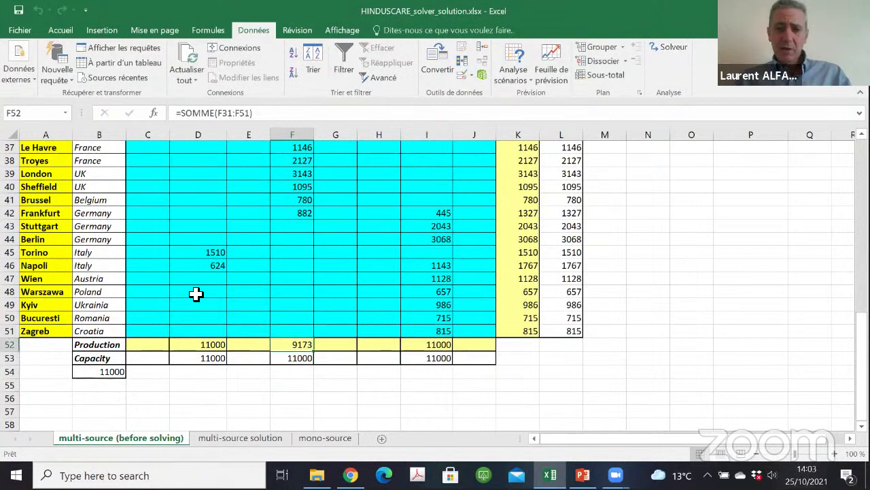
pyautogui.press('Down')
pyautogui.press('Up')
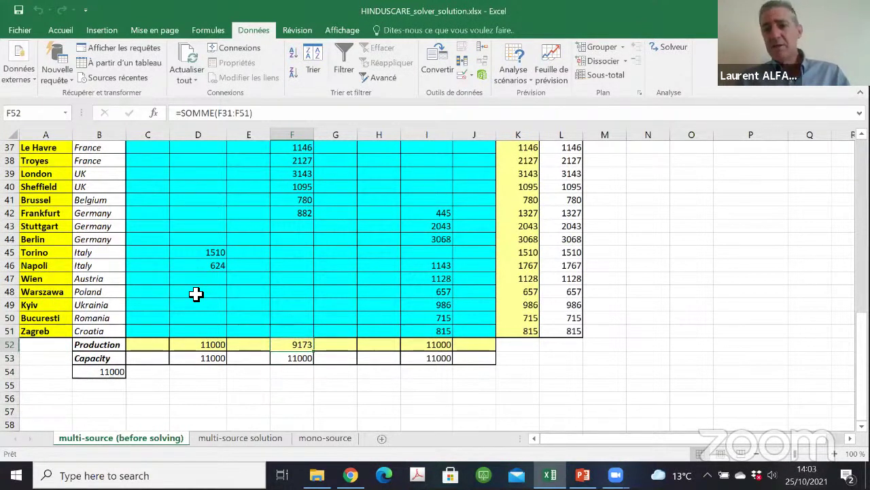
pyautogui.press('Up')
pyautogui.press('Up')
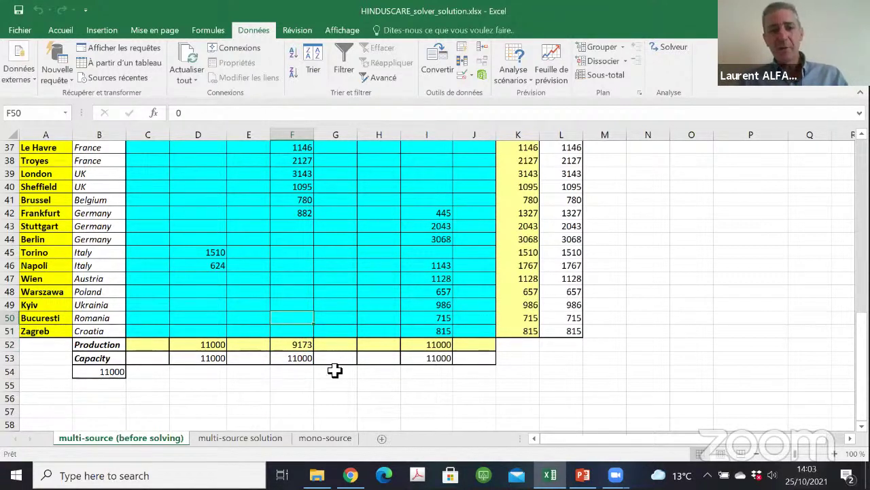
# Set the required number of sites in cell L28 to 4
pyautogui.moveTo(861, 371); pyautogui.dragTo(860, 204)
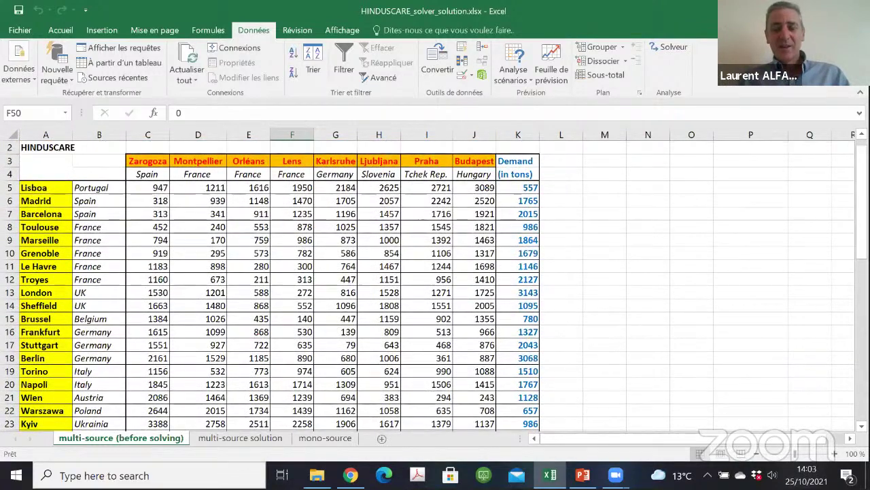
pyautogui.moveTo(861, 163); pyautogui.dragTo(861, 279)
pyautogui.click(574, 214)
pyautogui.write('4')
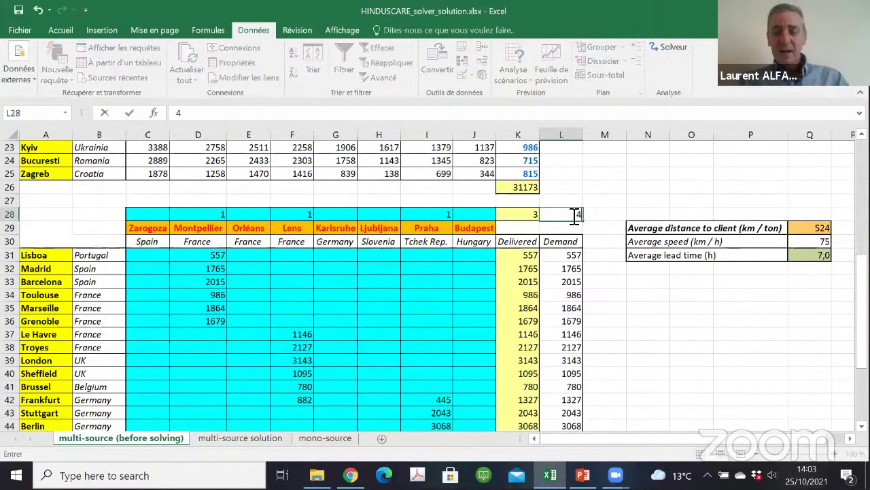
pyautogui.click(642, 191)
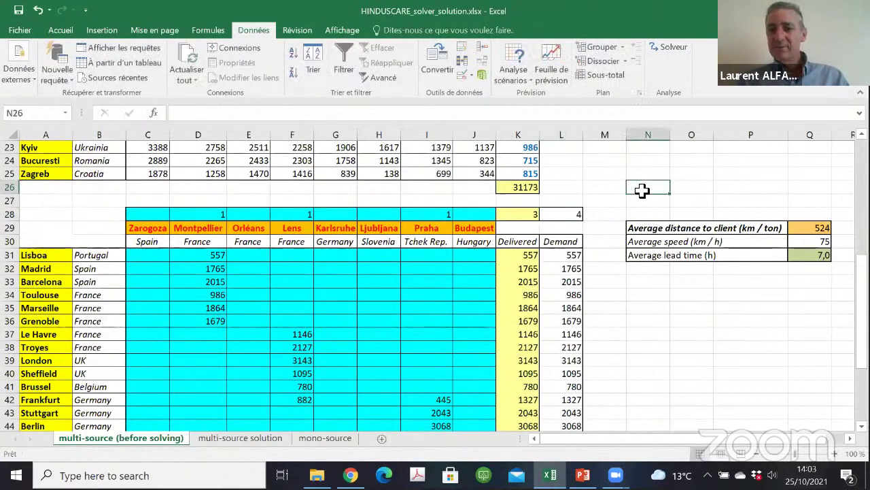
# Run Solver again with the existing objective and constraints, and keep the solution it finds
pyautogui.click(671, 49)
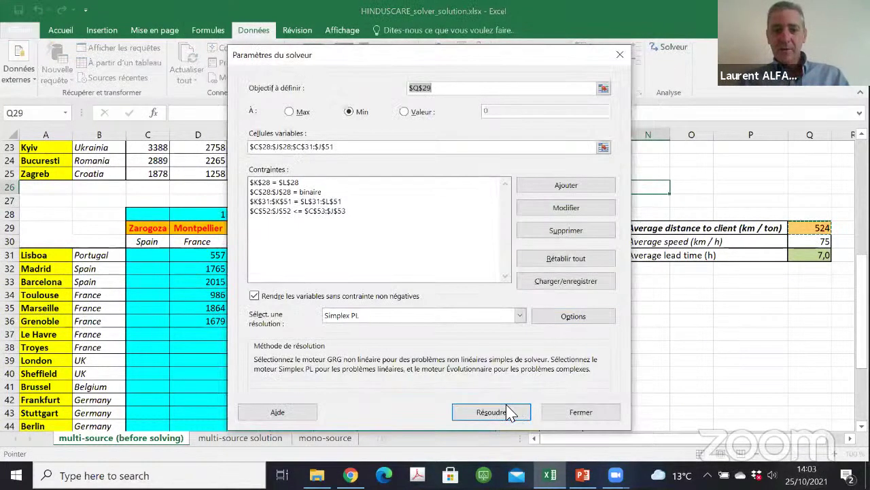
pyautogui.click(509, 412)
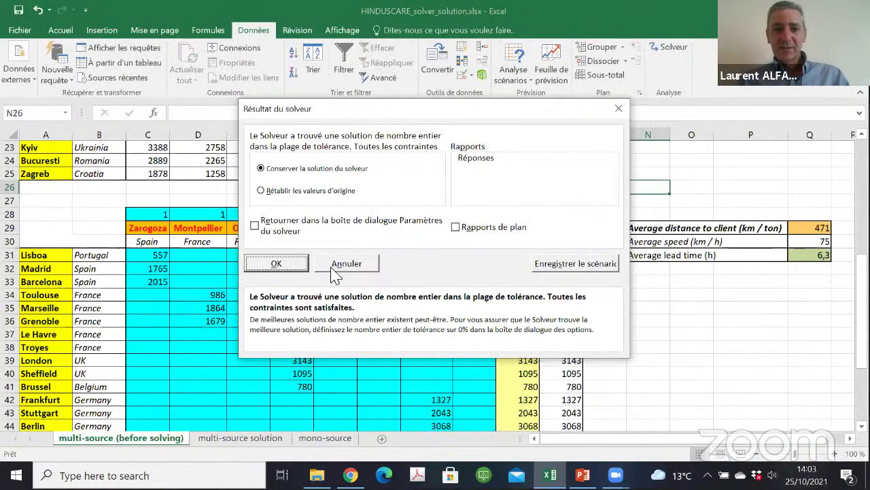
pyautogui.click(278, 263)
pyautogui.click(412, 272)
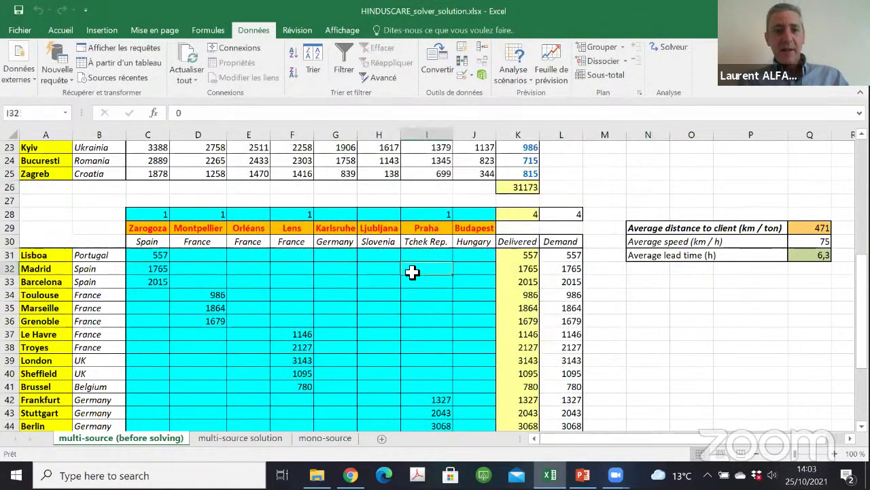
# Check which sites are selected in row 28 of the four-site solution, from Praha back to Zarogoza
pyautogui.press('Up')
pyautogui.press('Up')
pyautogui.press('Up')
pyautogui.press('Up')
pyautogui.press('Left')
pyautogui.press('Left')
pyautogui.press('Left')
pyautogui.press('Left')
pyautogui.press('Left')
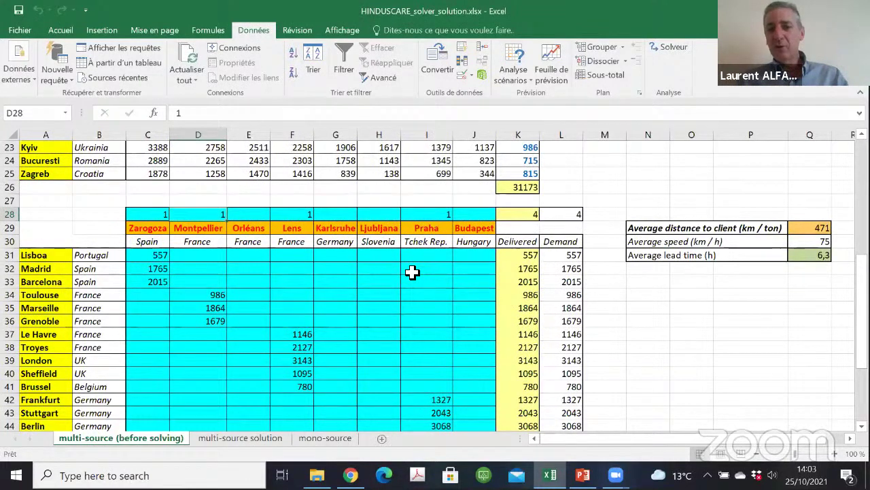
pyautogui.press('Right')
pyautogui.press('Down')
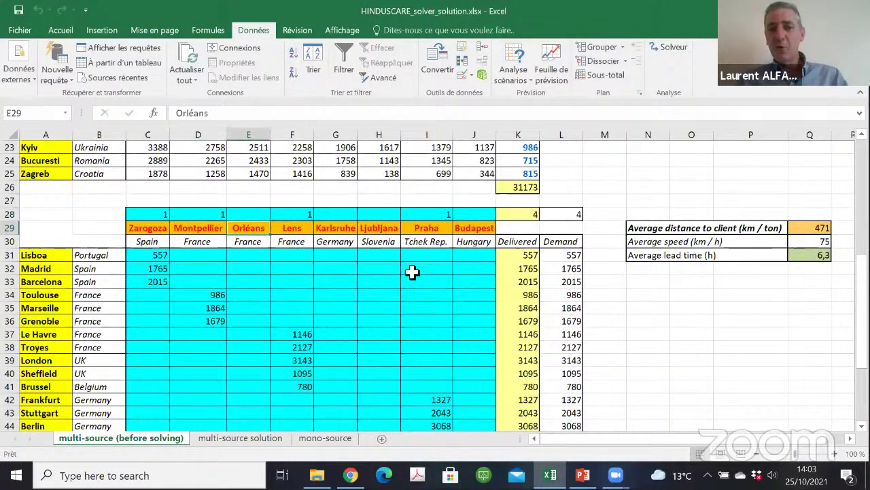
pyautogui.press('Left')
pyautogui.press('Left')
# Examine Zarogoza's deliveries to Lisboa, Madrid and Barcelona in the allocation table
pyautogui.press('Down')
pyautogui.press('Down')
pyautogui.press('Down')
pyautogui.press('Down')
pyautogui.press('Down')
pyautogui.press('Down')
pyautogui.press('Down')
pyautogui.press('Down')
pyautogui.press('Down')
pyautogui.press('Down')
pyautogui.press('Down')
pyautogui.press('Down')
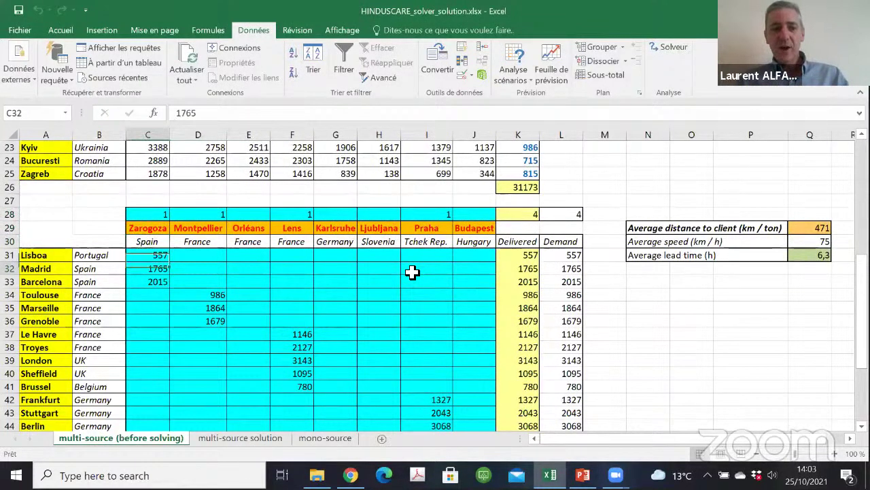
pyautogui.press('Up')
pyautogui.press('Up')
pyautogui.press('Up')
pyautogui.press('Up')
pyautogui.press('Up')
pyautogui.press('Up')
pyautogui.press('Up')
pyautogui.press('Up')
pyautogui.press('Up')
pyautogui.press('Up')
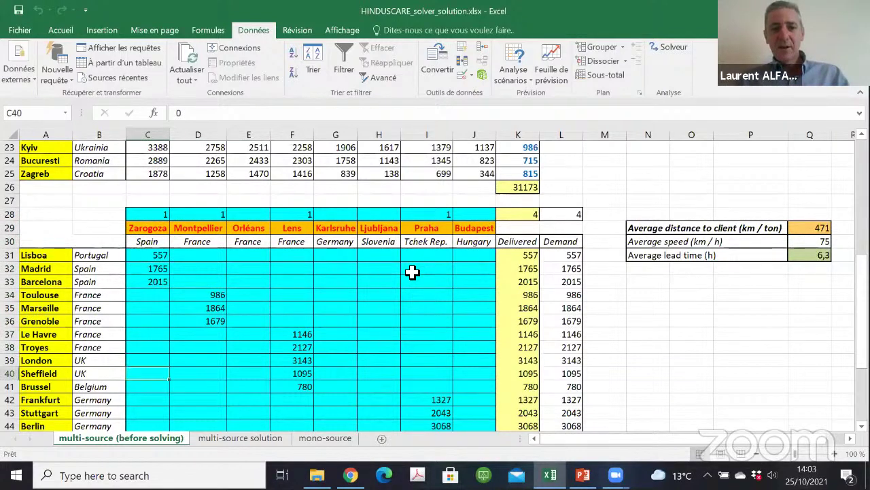
pyautogui.press('Left')
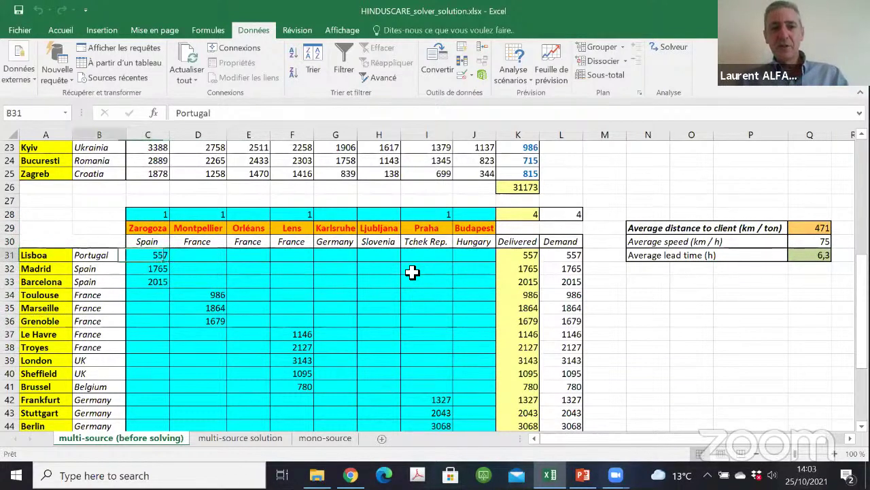
pyautogui.press('Down')
pyautogui.press('Right')
pyautogui.press('Right')
pyautogui.press('Down')
pyautogui.press('Left')
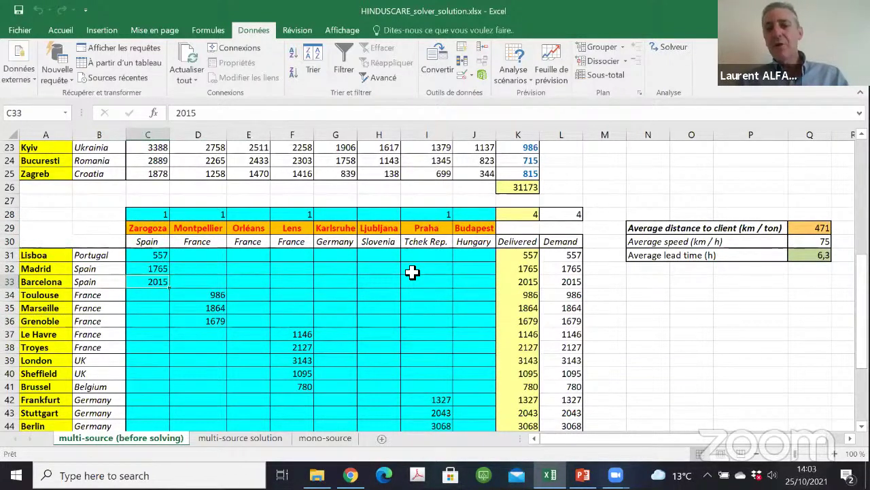
# Inspect the average distance to client formula in Q29 and the average speed beneath it
pyautogui.press('Up')
pyautogui.press('Right')
pyautogui.press('Right')
pyautogui.press('Right')
pyautogui.press('Right')
pyautogui.press('Right')
pyautogui.press('Right')
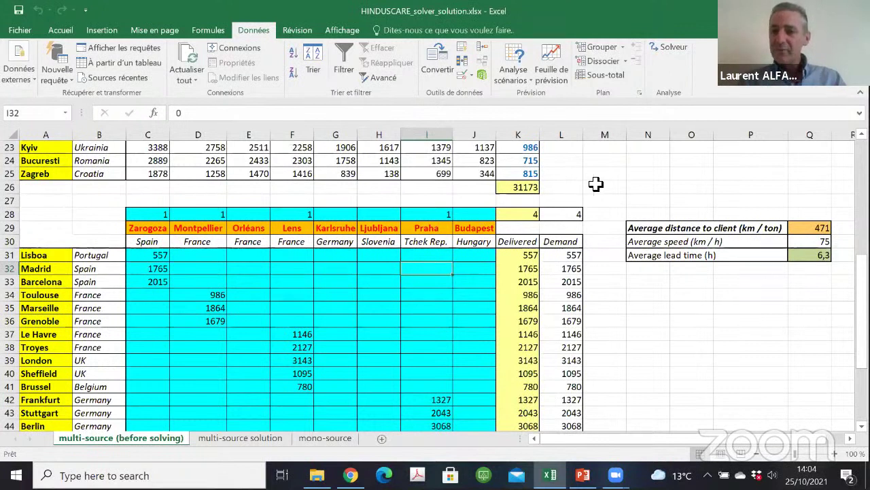
pyautogui.click(821, 230)
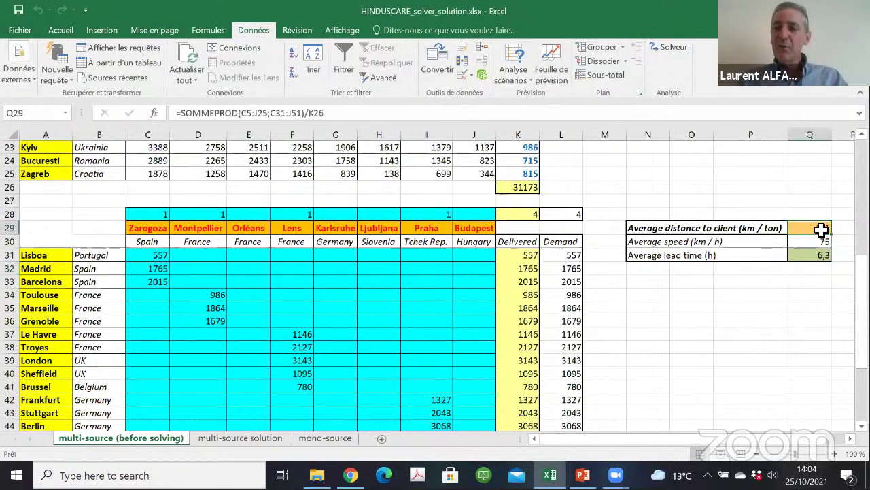
pyautogui.press('Return')
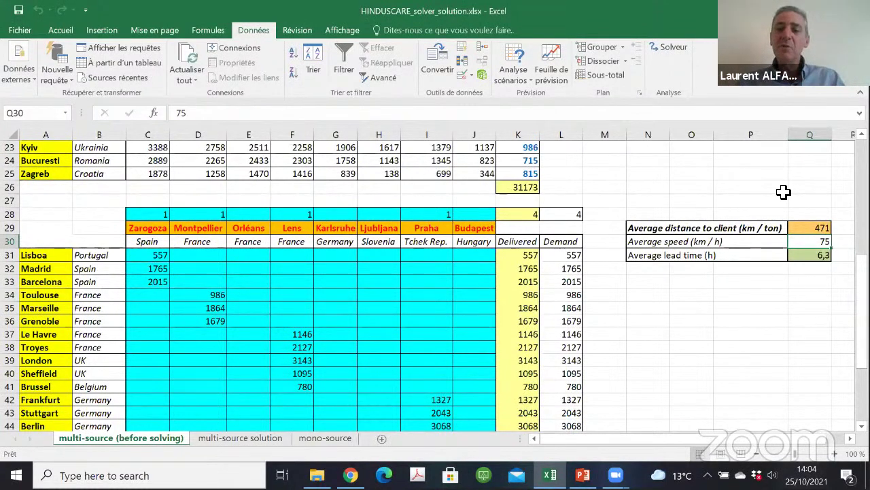
# Review the full four-site allocation and compare each selected site's production with its capacity
pyautogui.moveTo(862, 309); pyautogui.dragTo(862, 314)
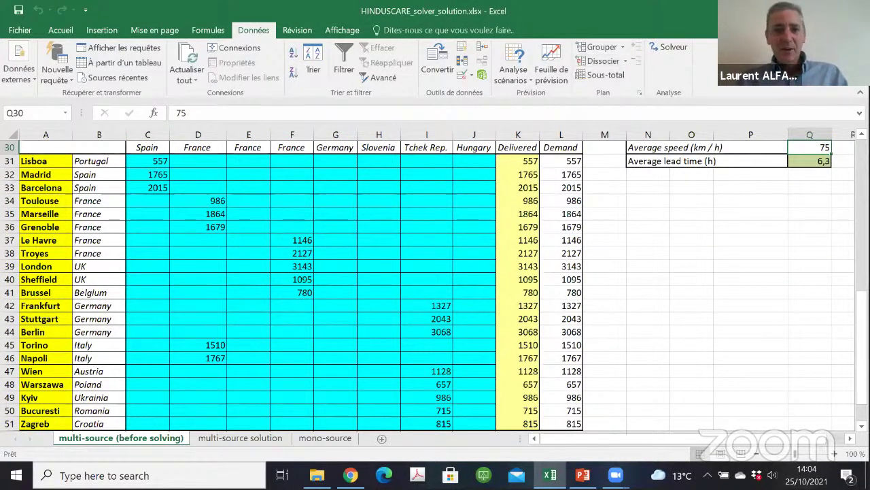
pyautogui.moveTo(861, 340)
pyautogui.mouseDown()
pyautogui.moveTo(861, 331)
pyautogui.moveTo(861, 340)
pyautogui.mouseUp()
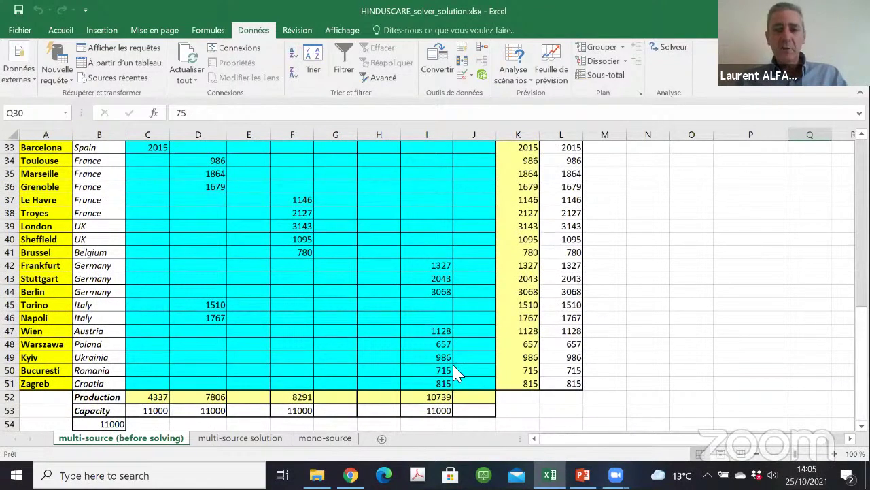
pyautogui.moveTo(862, 346); pyautogui.dragTo(861, 317)
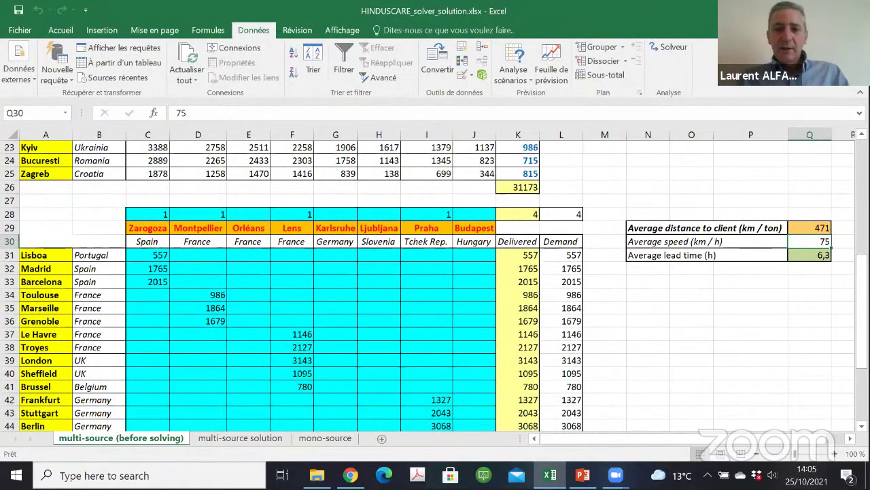
# Close the HINDUSCARE workbook, switch to the PowerPoint presentation and select the fourth thumbnail in its slide master
pyautogui.click(840, 10)
pyautogui.click(445, 255)
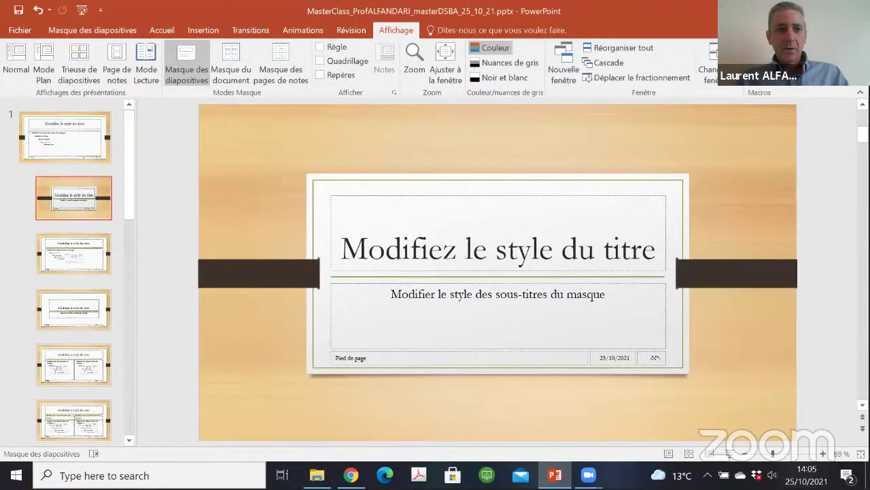
pyautogui.click(74, 253)
pyautogui.press('Down')
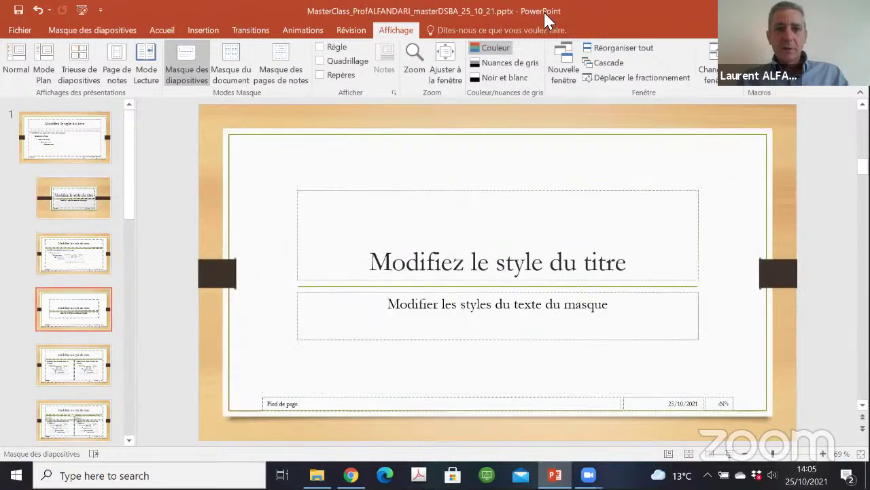
# Look through the slide master layouts from the fourth thumbnail down to the quotation layout
pyautogui.hotkey('ctrl', 'w')
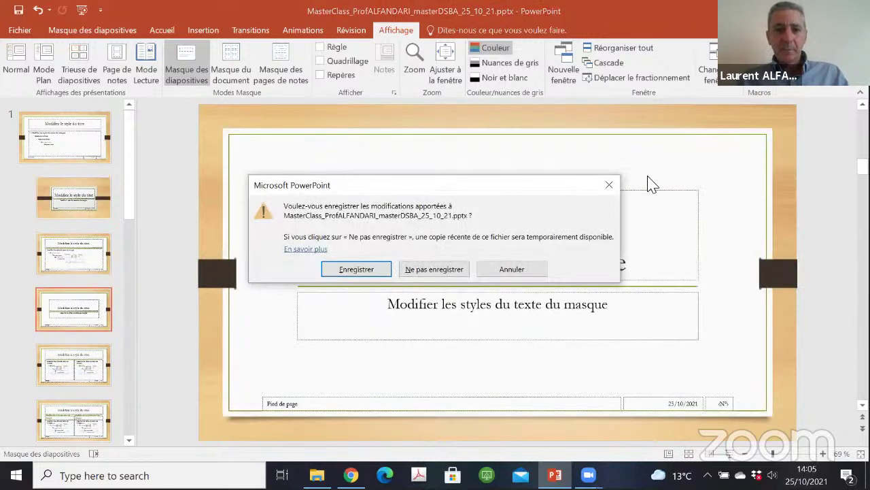
pyautogui.click(521, 272)
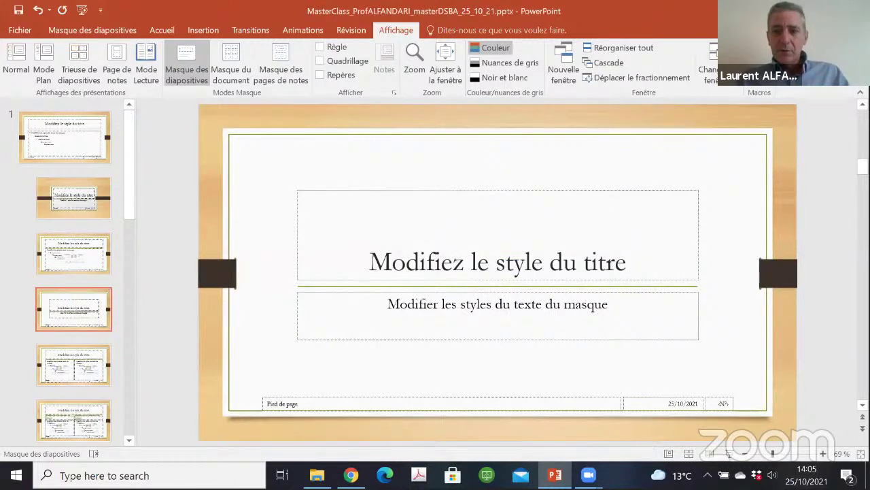
pyautogui.press('Down')
pyautogui.press('Down')
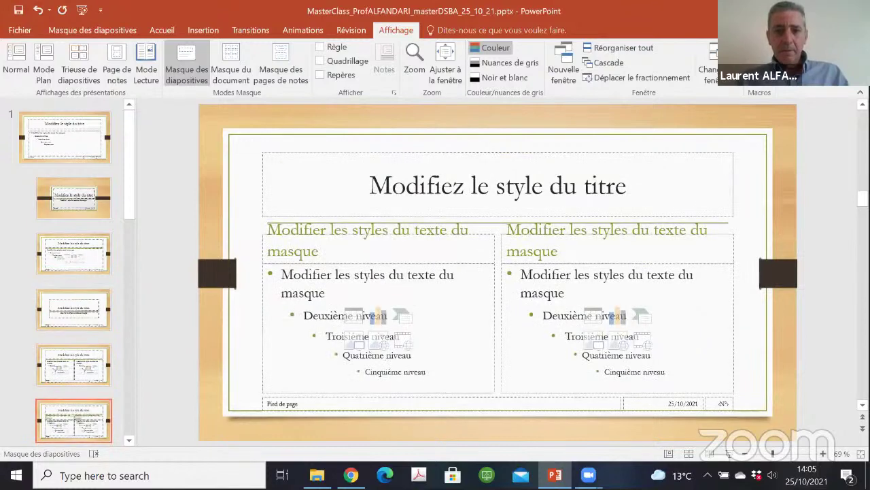
pyautogui.press('Down')
pyautogui.press('Down')
pyautogui.press('Down')
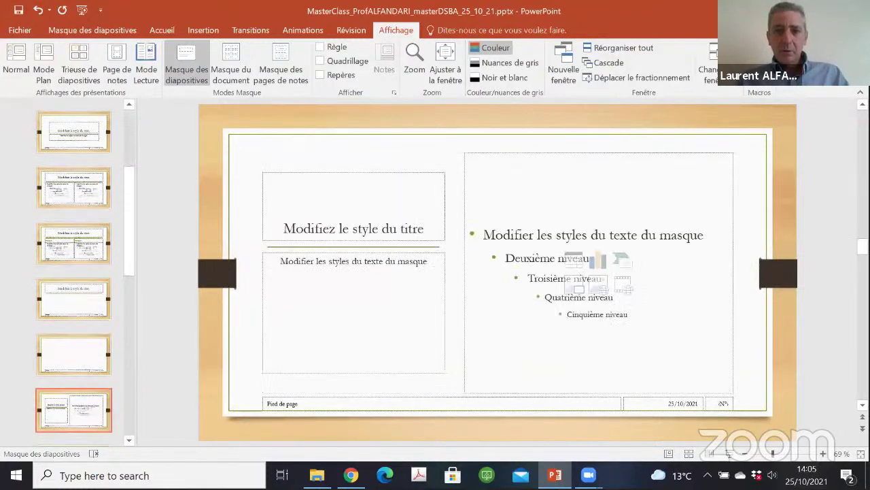
pyautogui.press('Down')
pyautogui.press('Down')
pyautogui.press('Down')
pyautogui.press('Down')
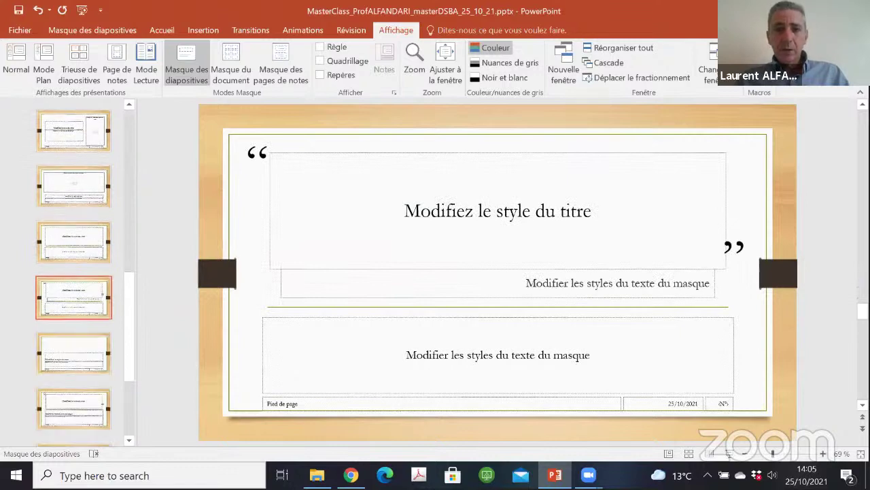
# Close the MasterClass presentation without saving its changes and reopen it from the MasterClass_Hinduscare 14_10_19 folder
pyautogui.hotkey('ctrl', 'w')
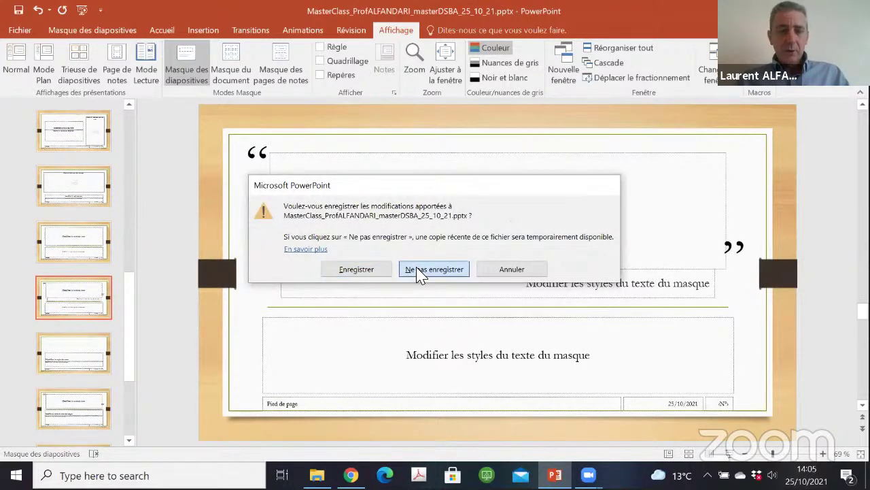
pyautogui.click(419, 270)
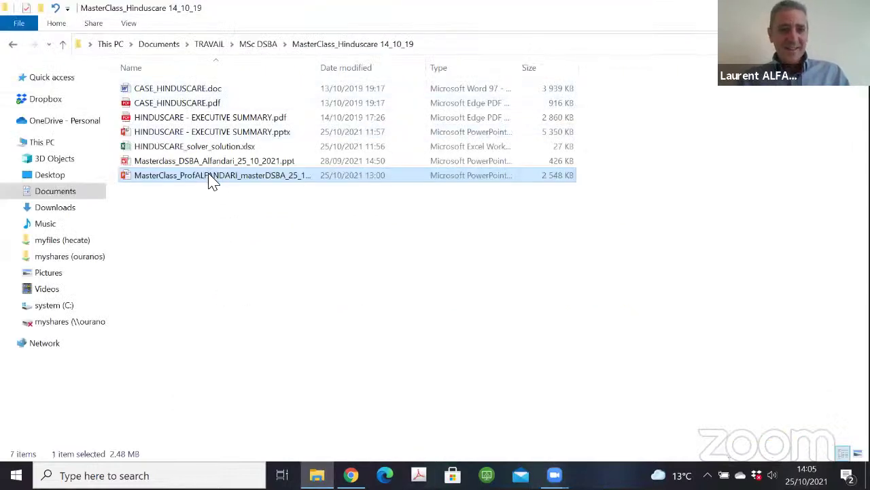
pyautogui.doubleClick(213, 177)
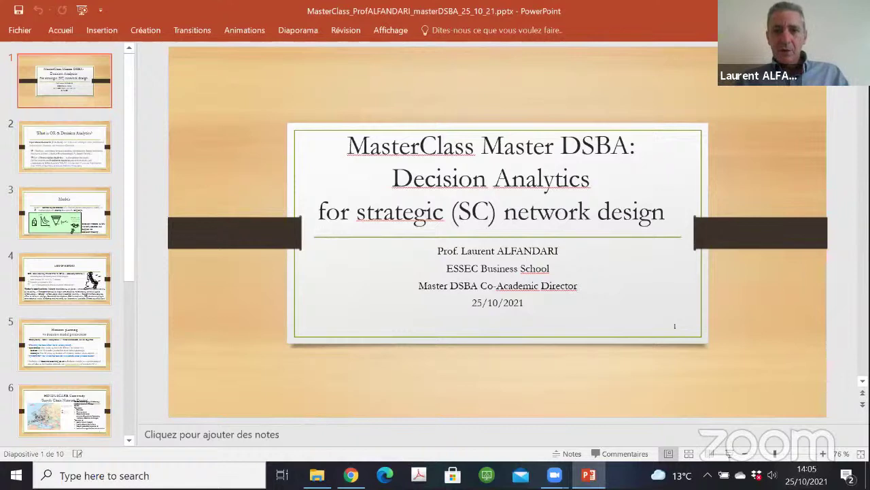
# Switch to File Explorer and open the presentation HINDUSCARE - EXECUTIVE SUMMARY.pptx
pyautogui.hotkey('alt', 'Tab')
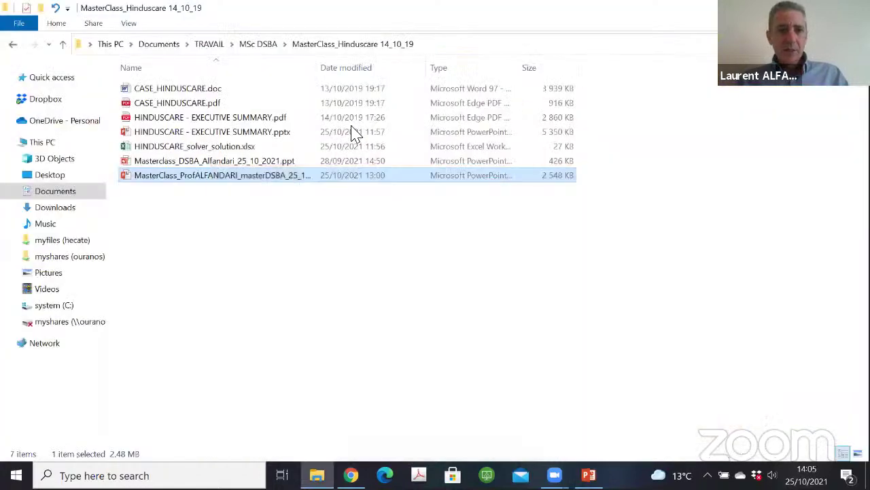
pyautogui.doubleClick(226, 132)
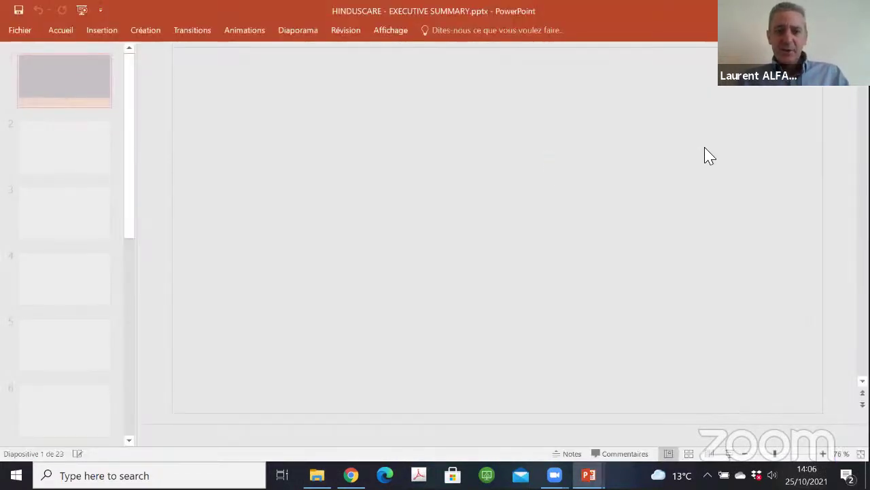